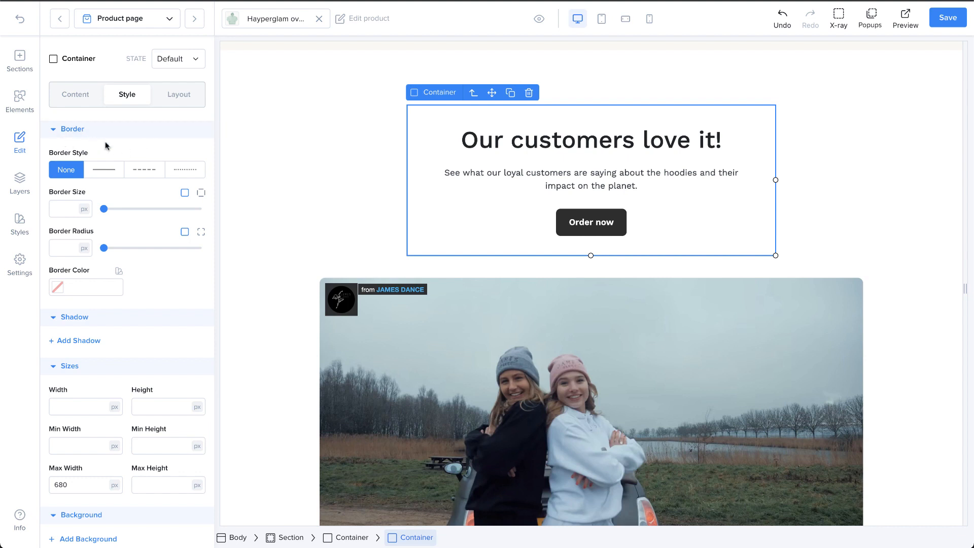
# Look through the container's style settings, from border and shadow to visibility and animations
pyautogui.scroll(-3, 107, 146)
pyautogui.scroll(3, 108, 147)
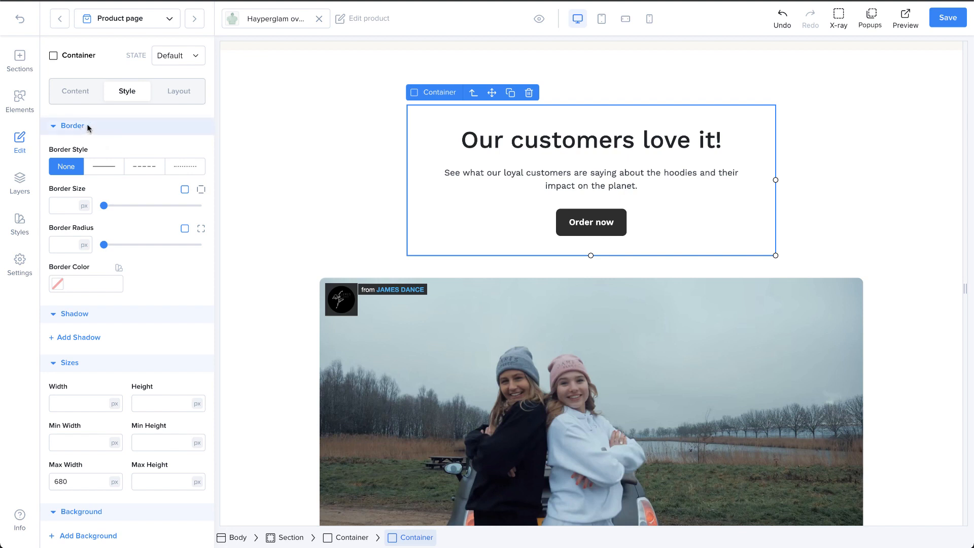
pyautogui.scroll(-4, 89, 244)
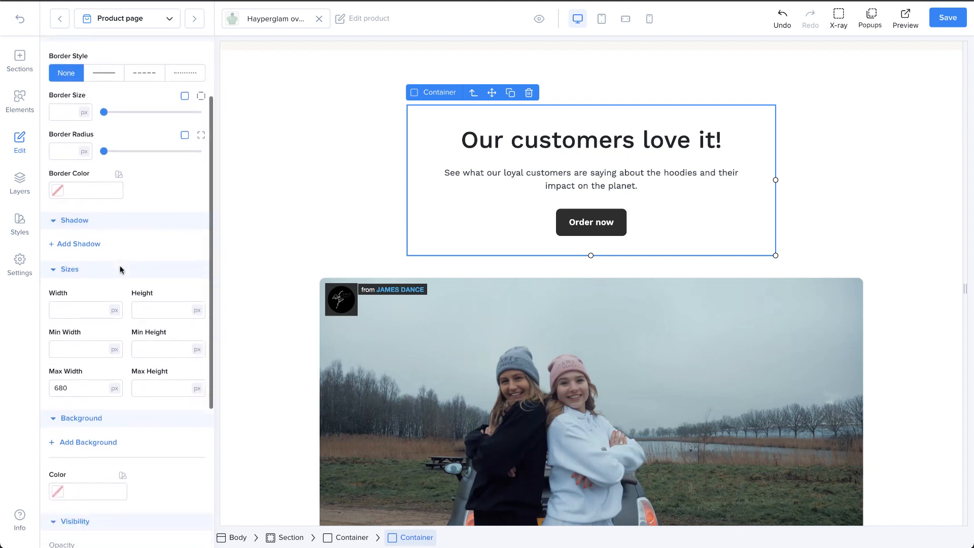
pyautogui.scroll(-4, 106, 301)
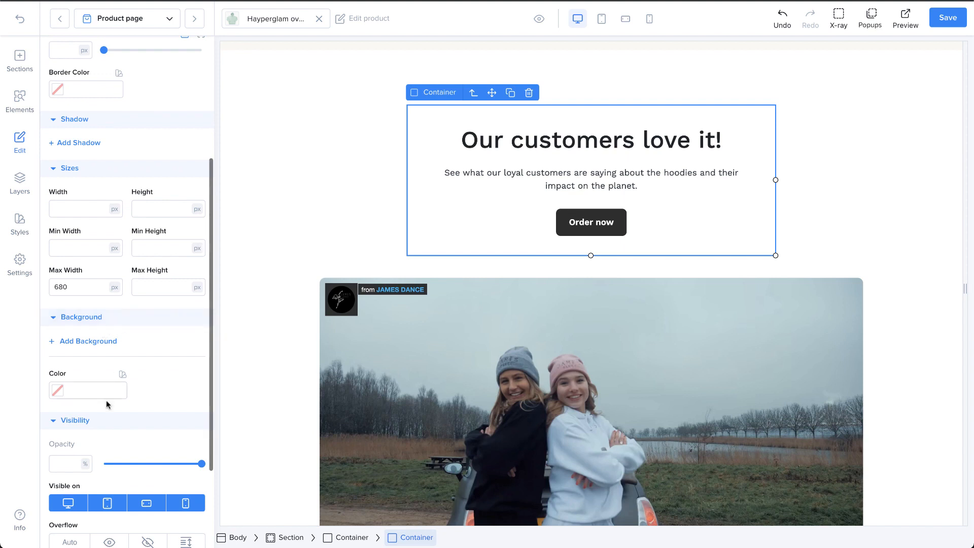
pyautogui.scroll(-5, 106, 433)
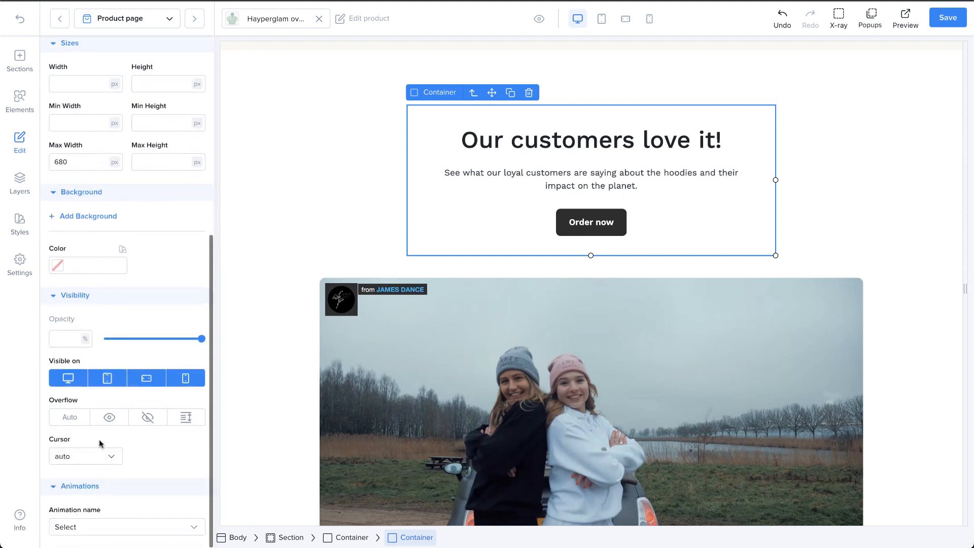
pyautogui.scroll(13, 100, 440)
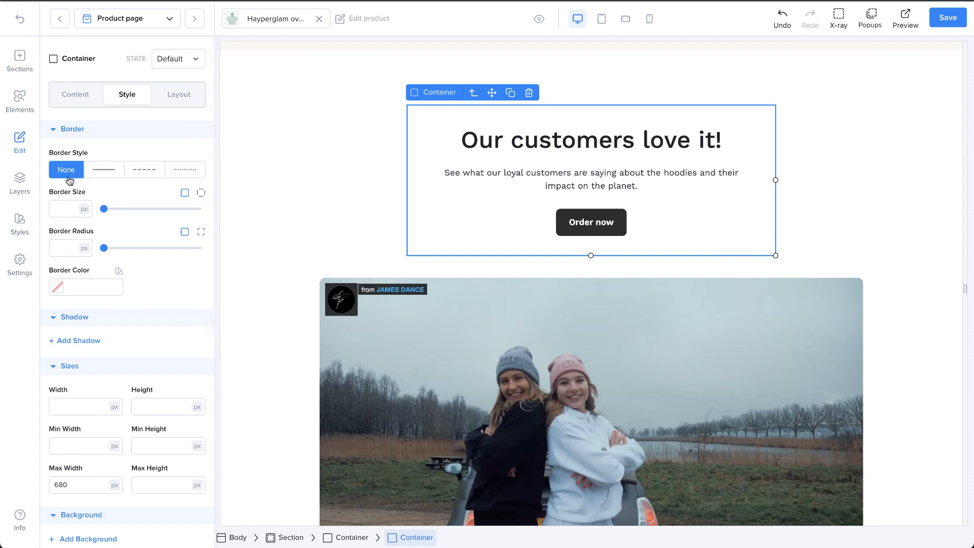
# Try the dashed and dotted border styles on the container, ending with a solid border 8 px thick
pyautogui.click(111, 180)
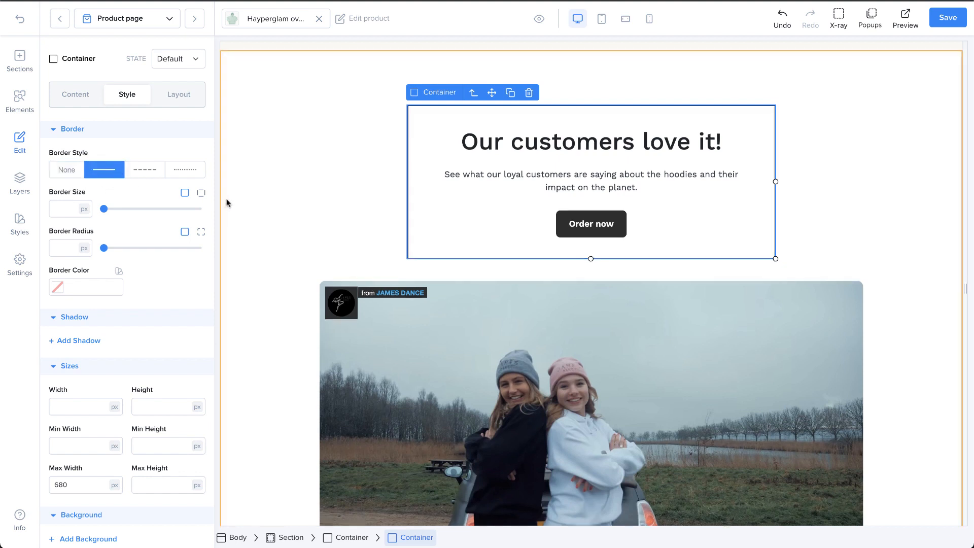
pyautogui.click(151, 177)
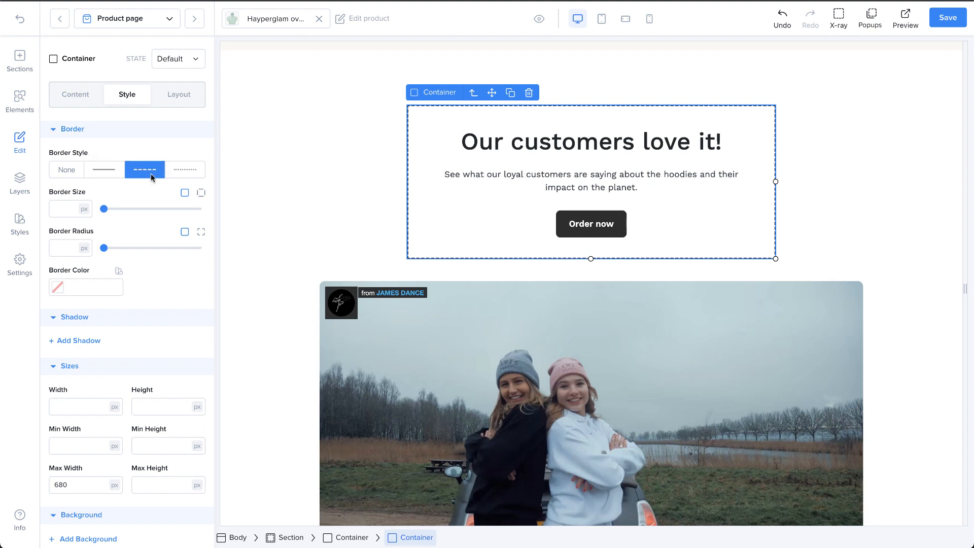
pyautogui.click(188, 174)
pyautogui.click(104, 170)
pyautogui.moveTo(104, 208); pyautogui.dragTo(124, 209)
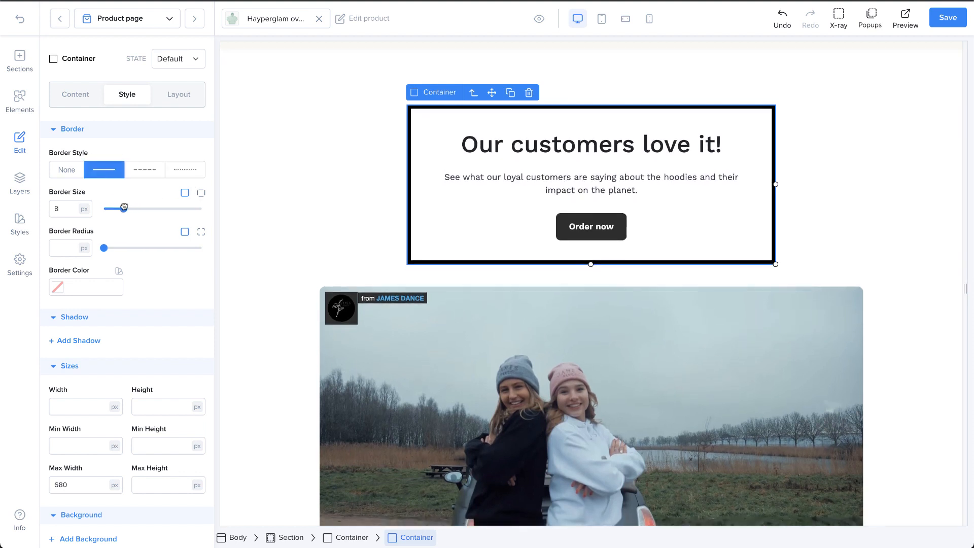
# Switch the container's border size to individual sides and set the top side to 20 px
pyautogui.click(199, 193)
pyautogui.click(126, 208)
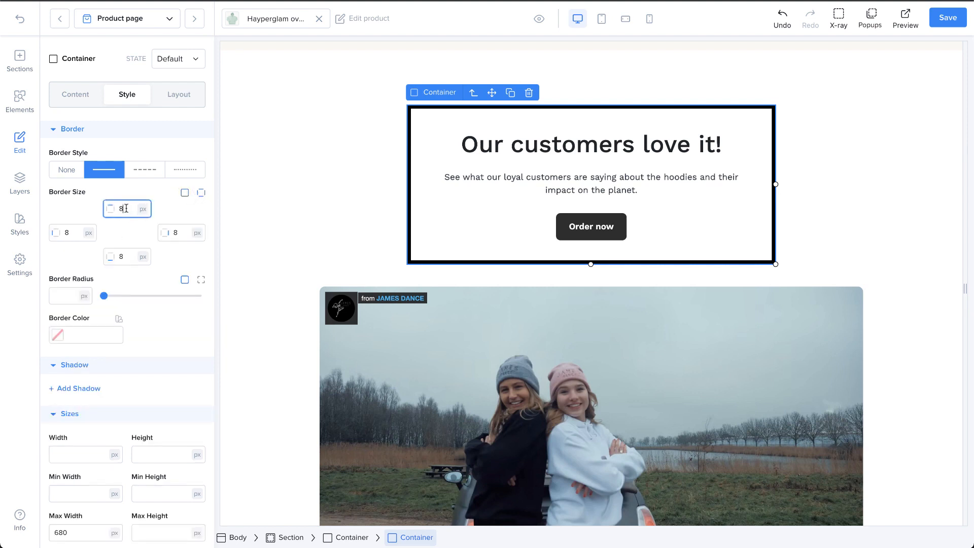
pyautogui.press('BackSpace')
pyautogui.write('20')
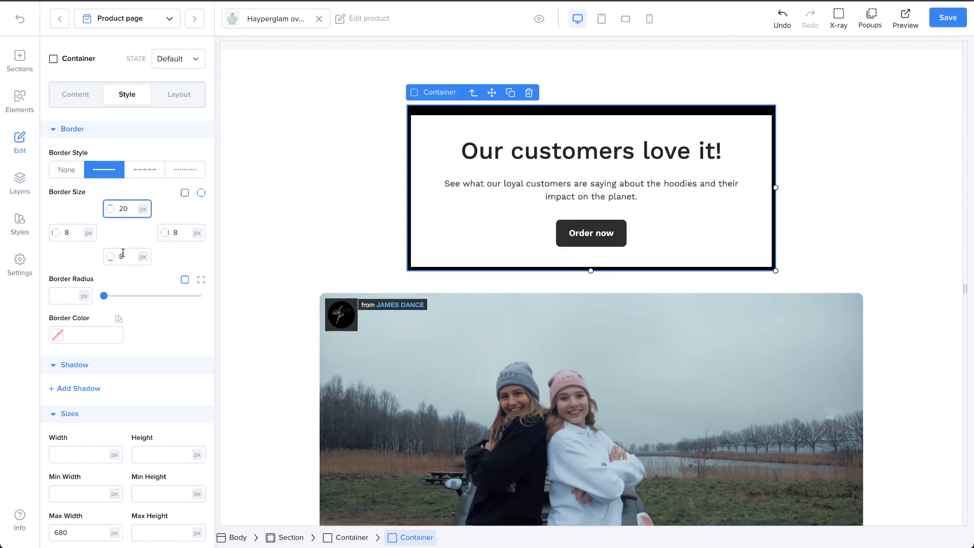
# Round the container's corners with a 45 px border radius and set the border color to #4321DF
pyautogui.moveTo(105, 296); pyautogui.dragTo(130, 297)
pyautogui.click(59, 335)
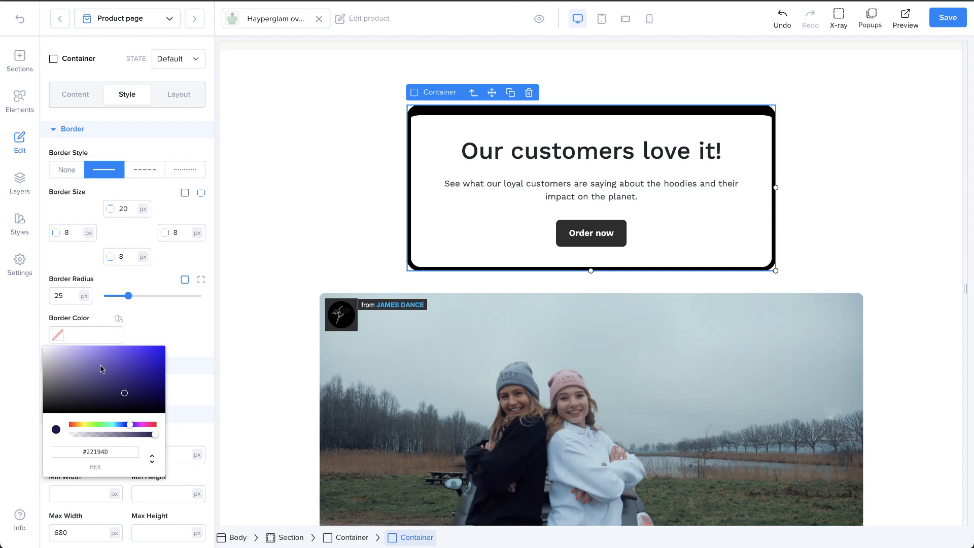
pyautogui.moveTo(122, 376); pyautogui.dragTo(147, 355)
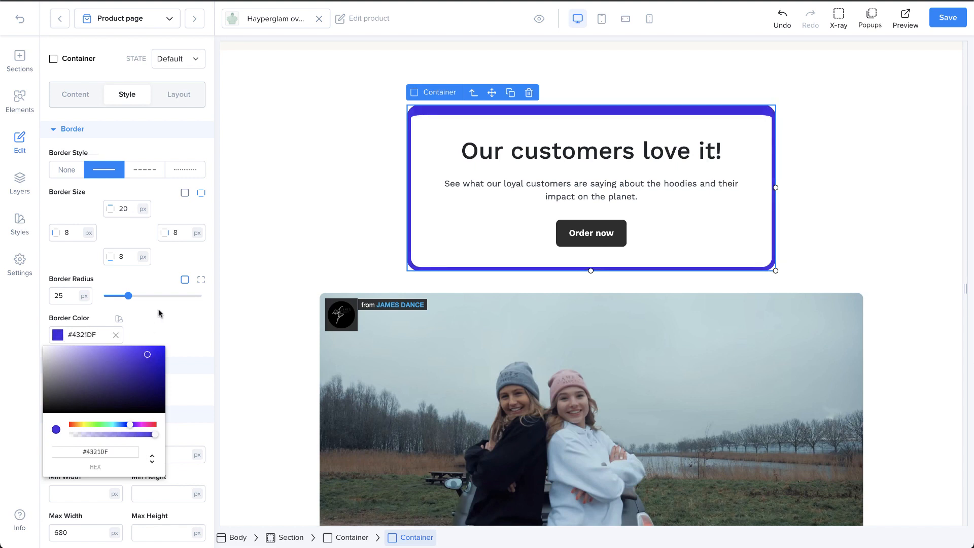
pyautogui.moveTo(128, 294); pyautogui.dragTo(147, 295)
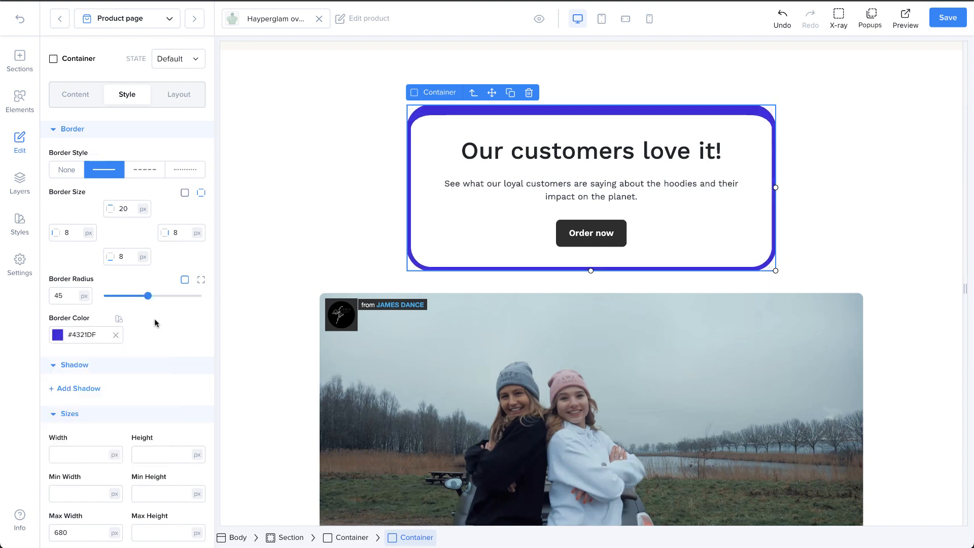
# Add a shadow to the container, trying the inner type before returning it to the outer type
pyautogui.scroll(-3, 161, 339)
pyautogui.click(81, 310)
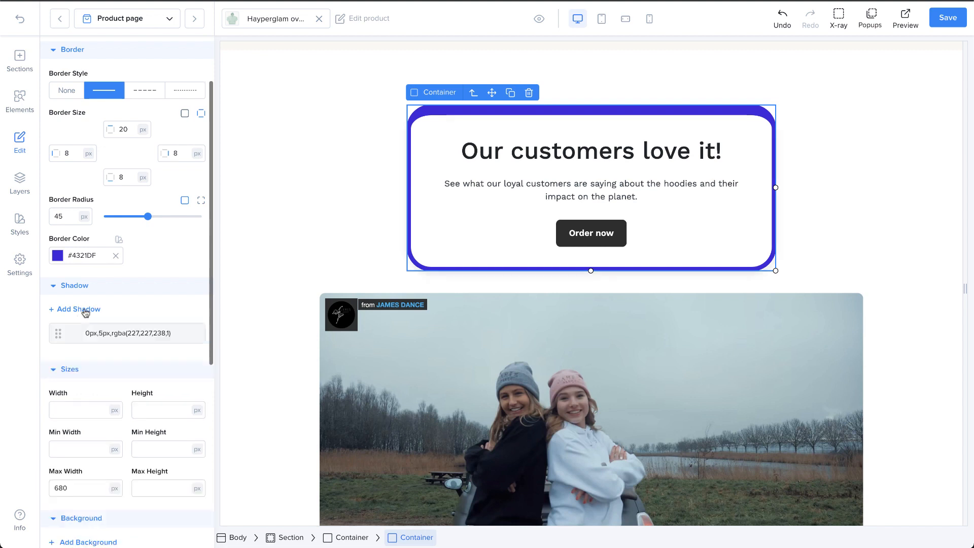
pyautogui.scroll(-1, 103, 340)
pyautogui.click(111, 292)
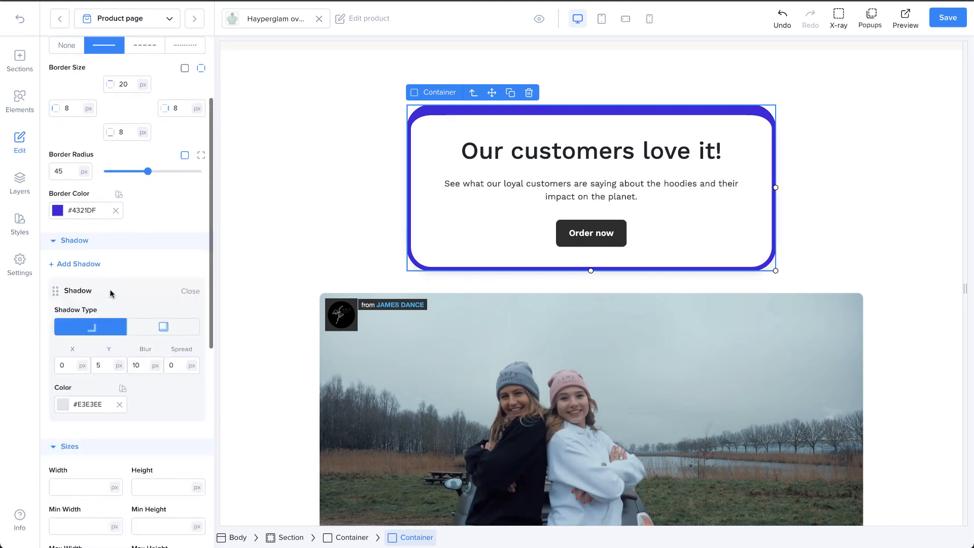
pyautogui.click(161, 327)
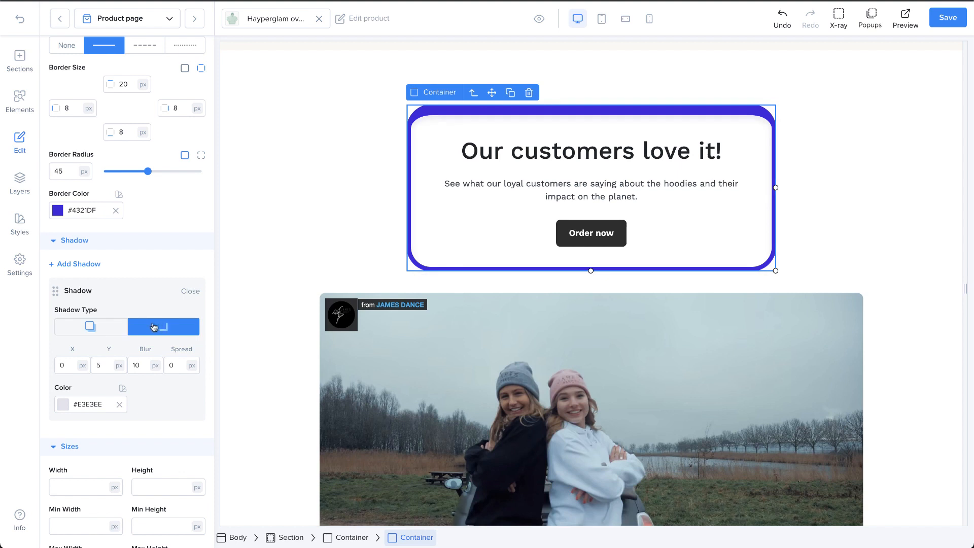
pyautogui.click(103, 331)
pyautogui.scroll(-1, 113, 343)
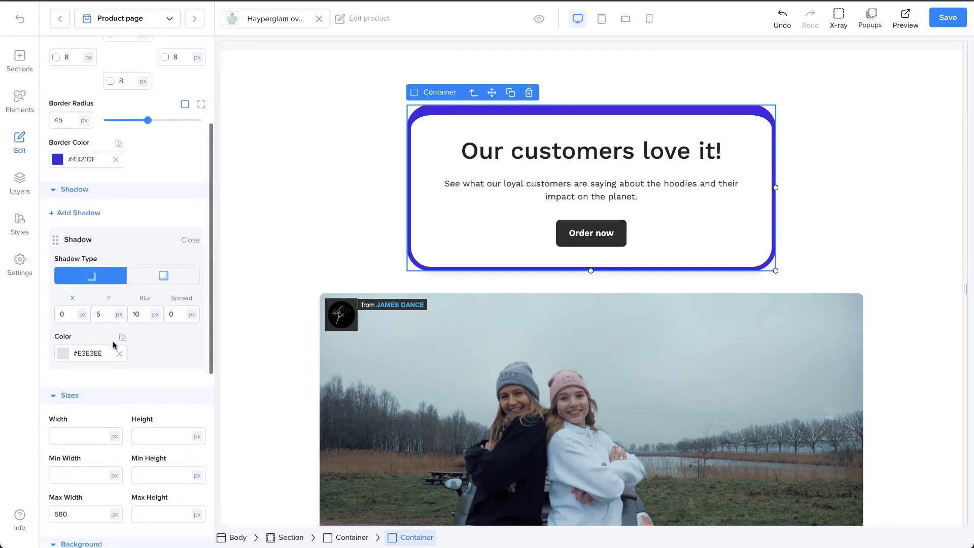
# Set the container shadow's X and Y offsets to 20 px, blur to 20 px and spread to 10 px
pyautogui.click(64, 311)
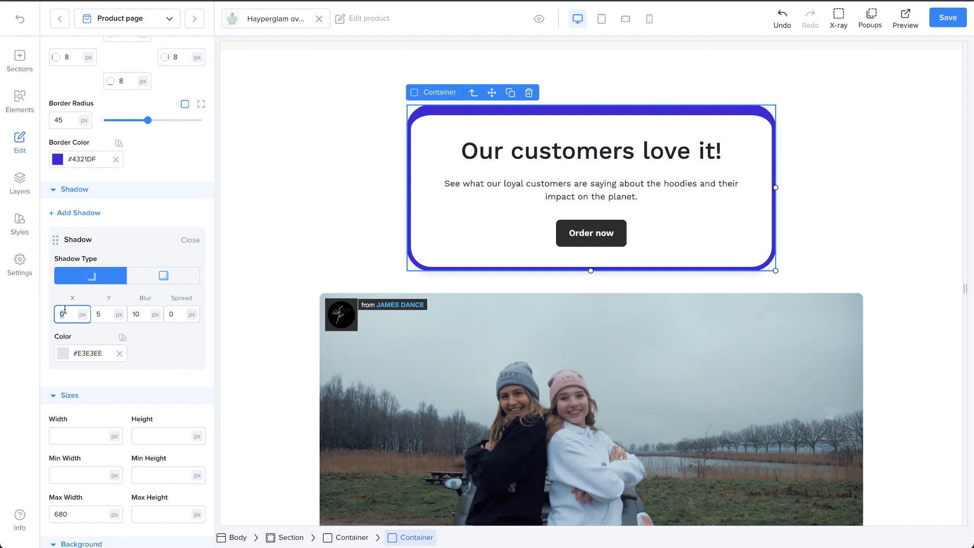
pyautogui.write('0')
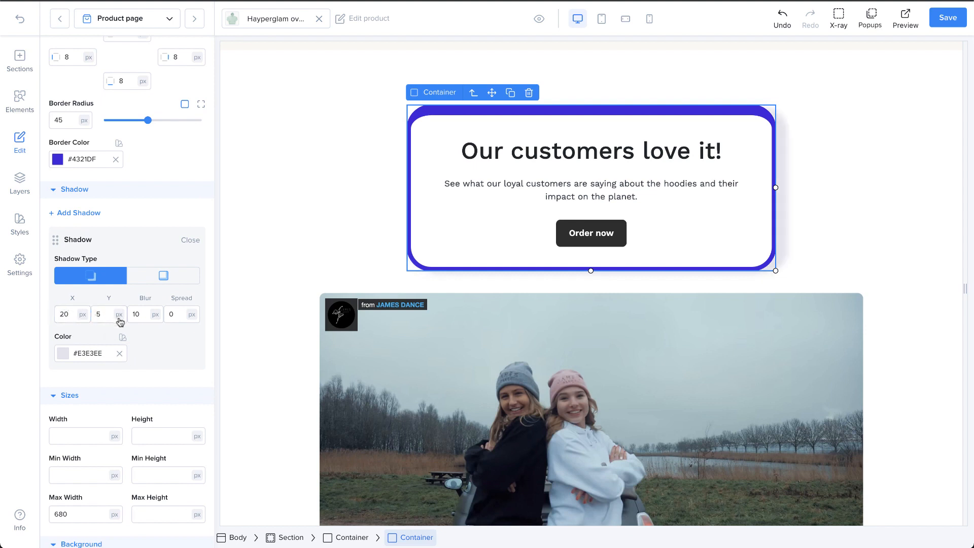
pyautogui.click(101, 314)
pyautogui.write('20')
pyautogui.press('BackSpace')
pyautogui.press('BackSpace')
pyautogui.press('BackSpace')
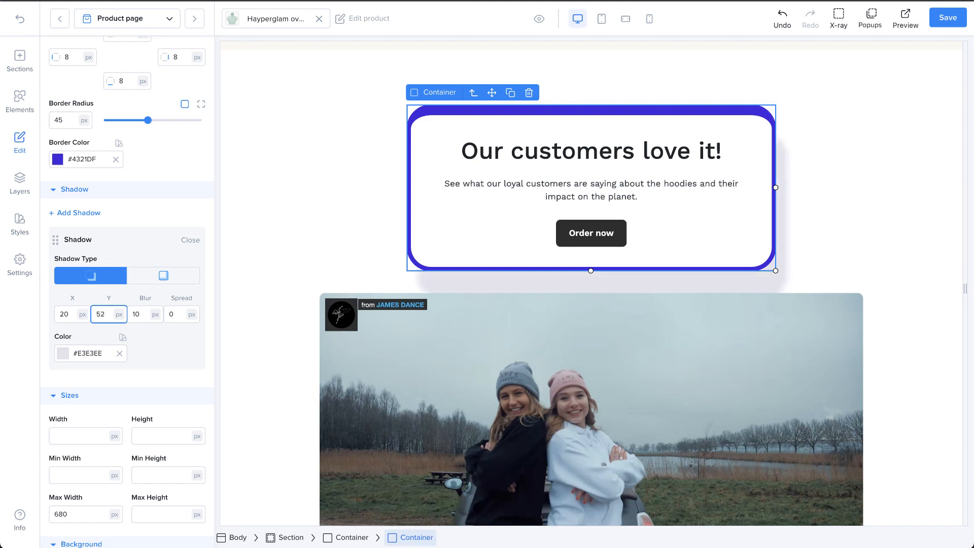
pyautogui.write('20')
pyautogui.click(144, 313)
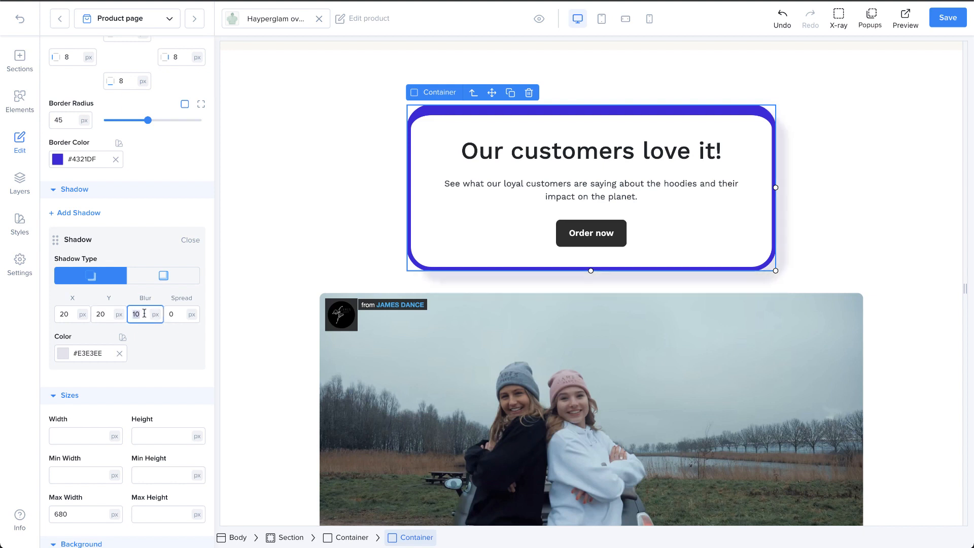
pyautogui.click(177, 316)
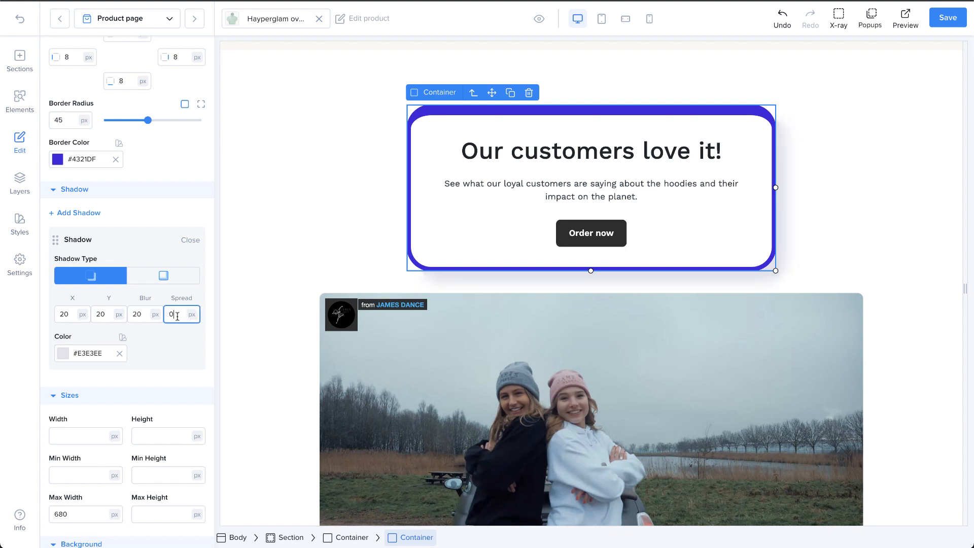
pyautogui.write('10')
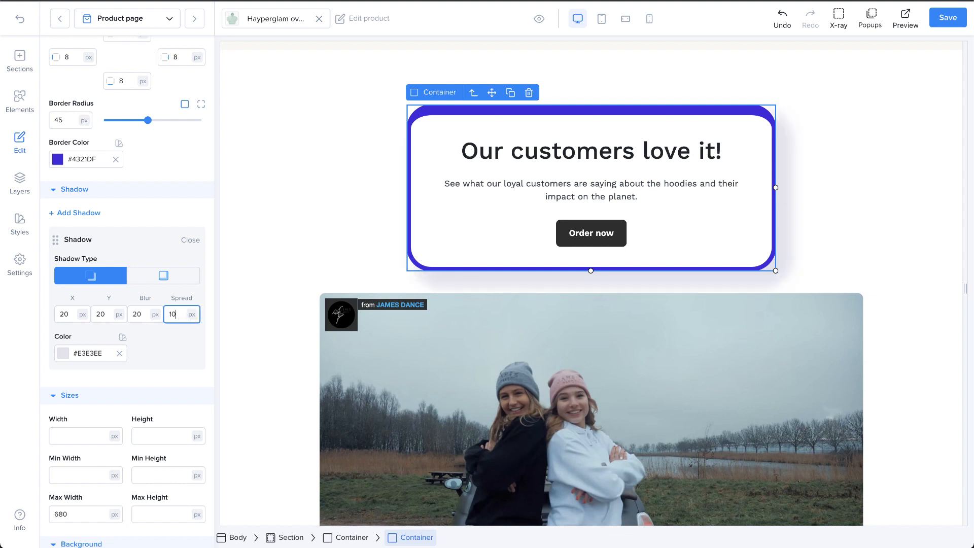
# Change the container shadow's color to light lavender #E5E5FE
pyautogui.click(190, 339)
pyautogui.click(65, 358)
pyautogui.moveTo(87, 386); pyautogui.dragTo(56, 367)
pyautogui.click(137, 345)
# Add a second shadow to the container and open its settings
pyautogui.scroll(-1, 148, 343)
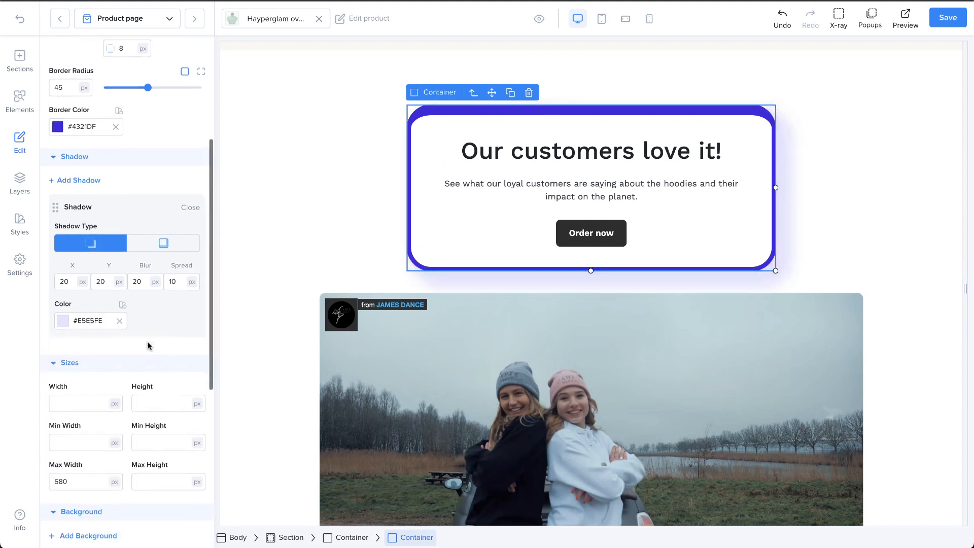
pyautogui.click(94, 180)
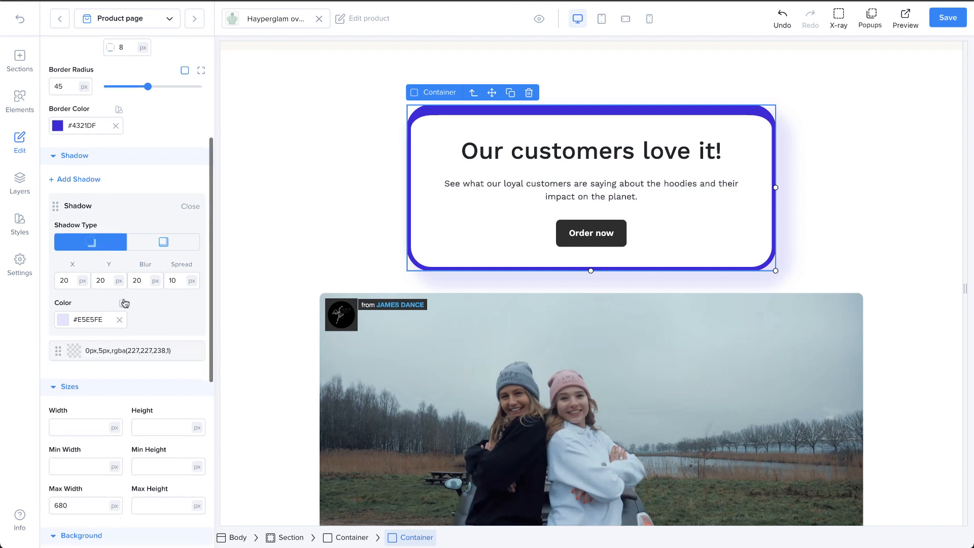
pyautogui.scroll(-1, 124, 302)
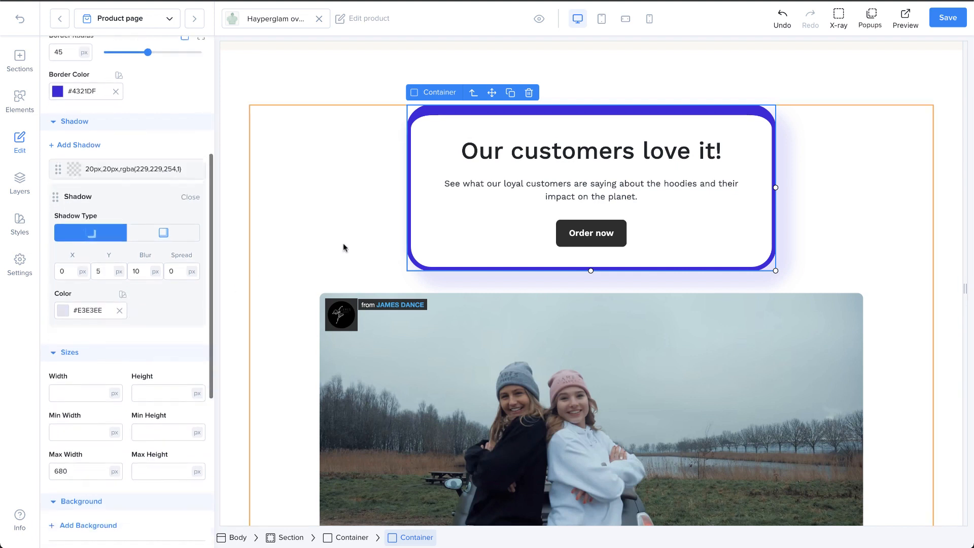
# Add a text shadow to the "Our customers love it!" heading and open its settings
pyautogui.click(515, 155)
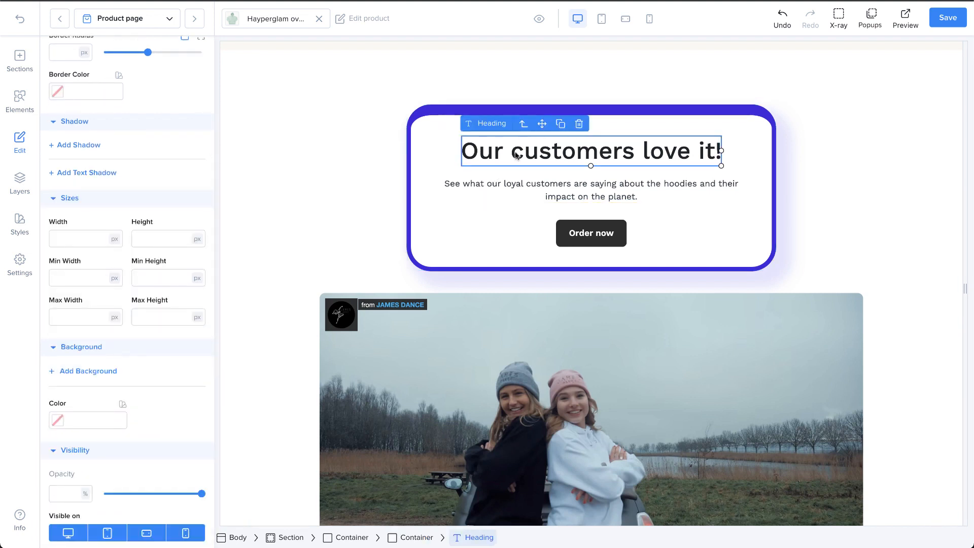
pyautogui.click(85, 174)
pyautogui.click(82, 196)
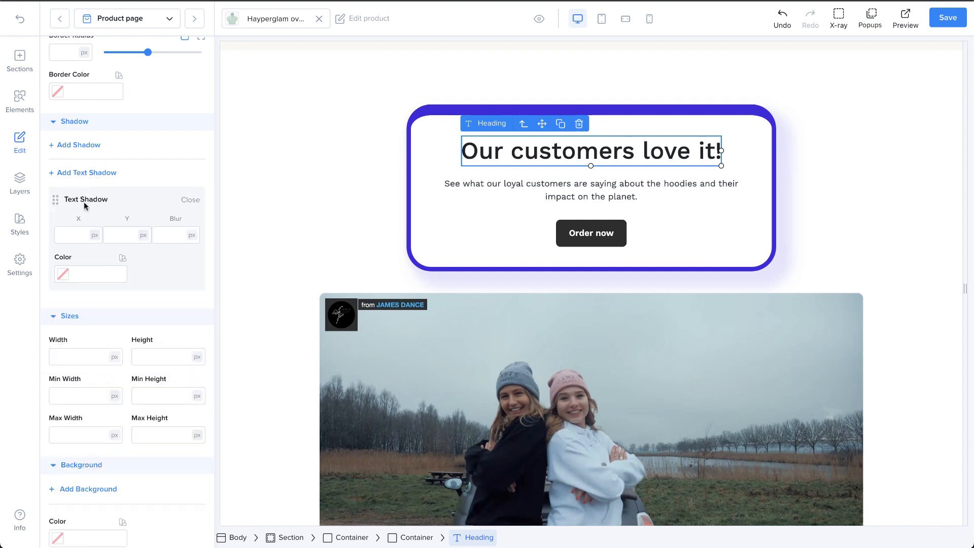
# Set the heading's text shadow to 4 px for the X offset, Y offset and blur
pyautogui.click(81, 235)
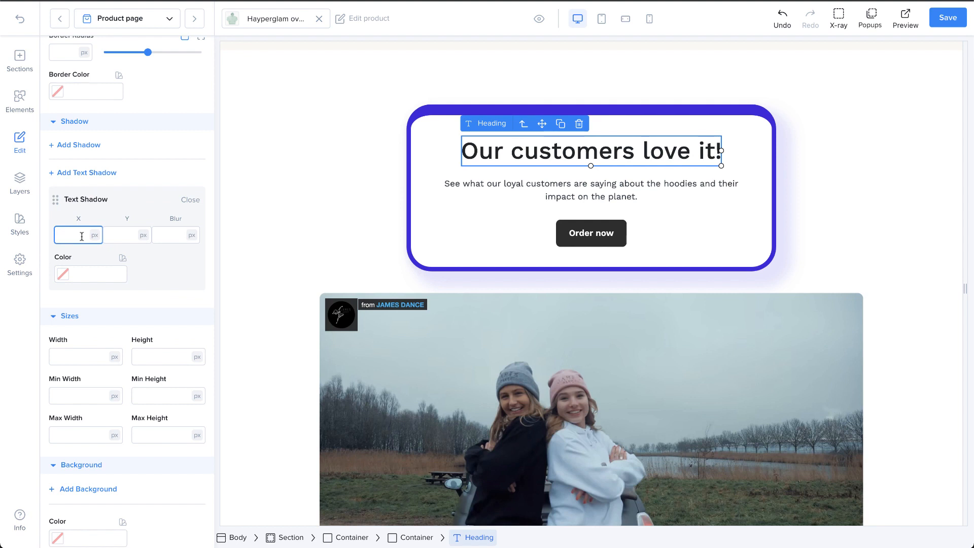
pyautogui.write('44')
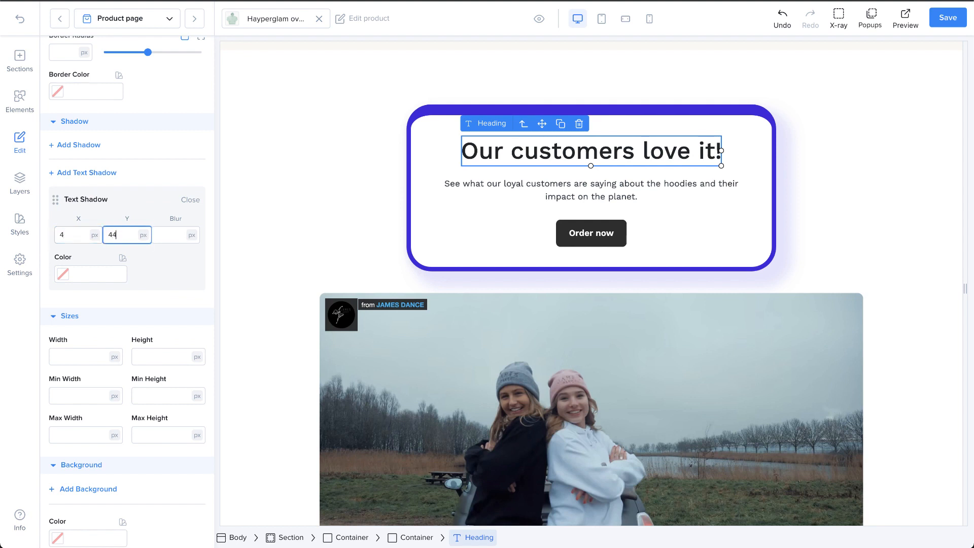
pyautogui.click(81, 236)
pyautogui.press('BackSpace')
pyautogui.write('4')
pyautogui.press('Tab')
pyautogui.write('4')
pyautogui.press('Tab')
pyautogui.write('4')
# Color the heading's text shadow light grayish purple, #D2CEE3
pyautogui.click(78, 278)
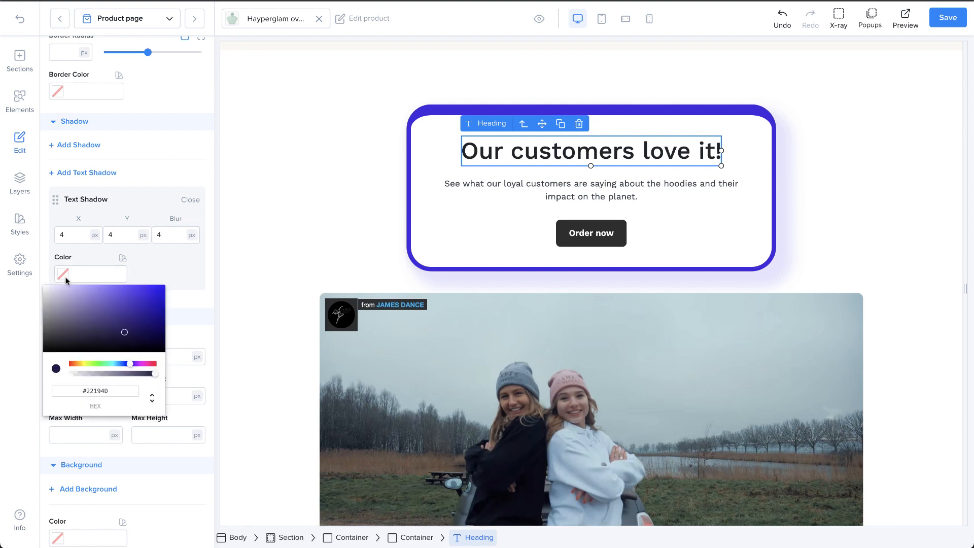
pyautogui.moveTo(90, 317); pyautogui.dragTo(54, 294)
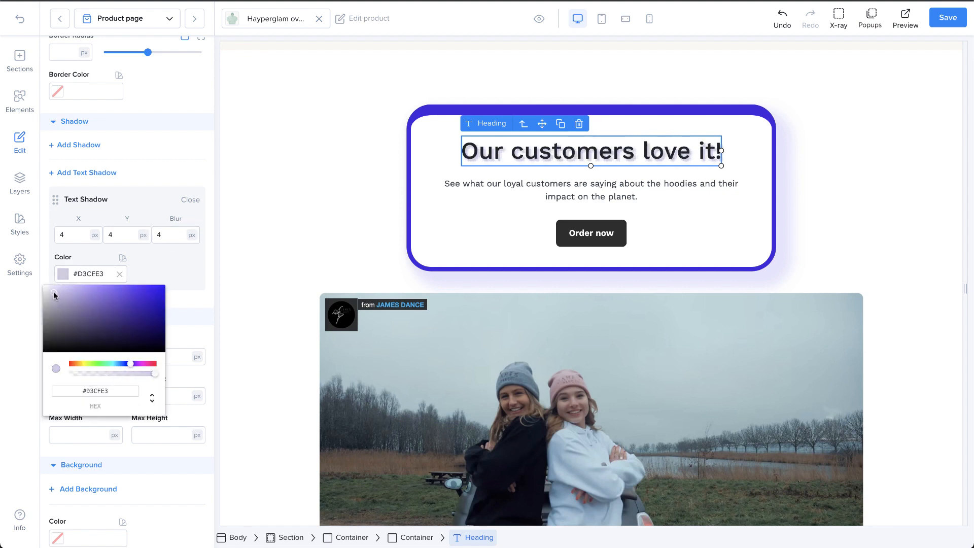
pyautogui.click(190, 289)
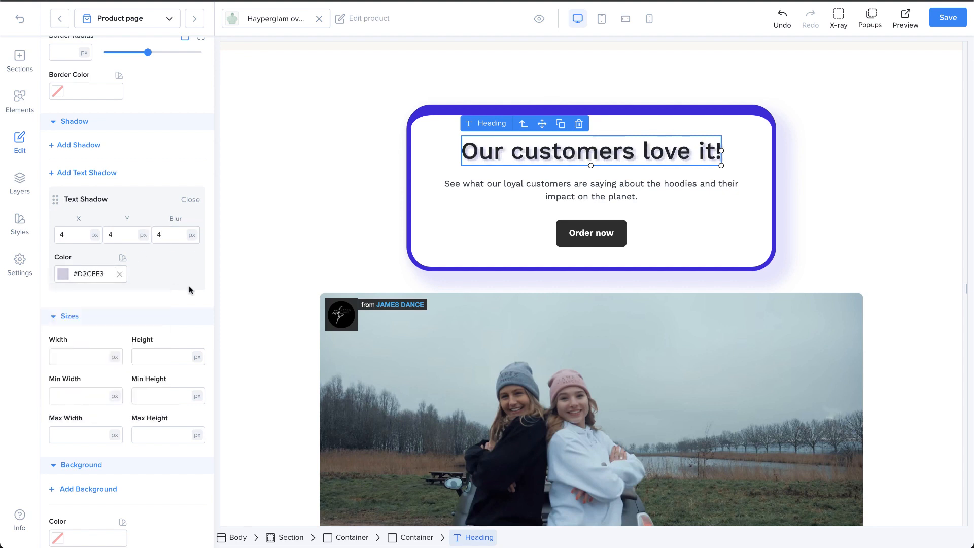
# Resize the bordered container around the heading on the canvas to about 740 px wide and 301 px high
pyautogui.scroll(-4, 166, 328)
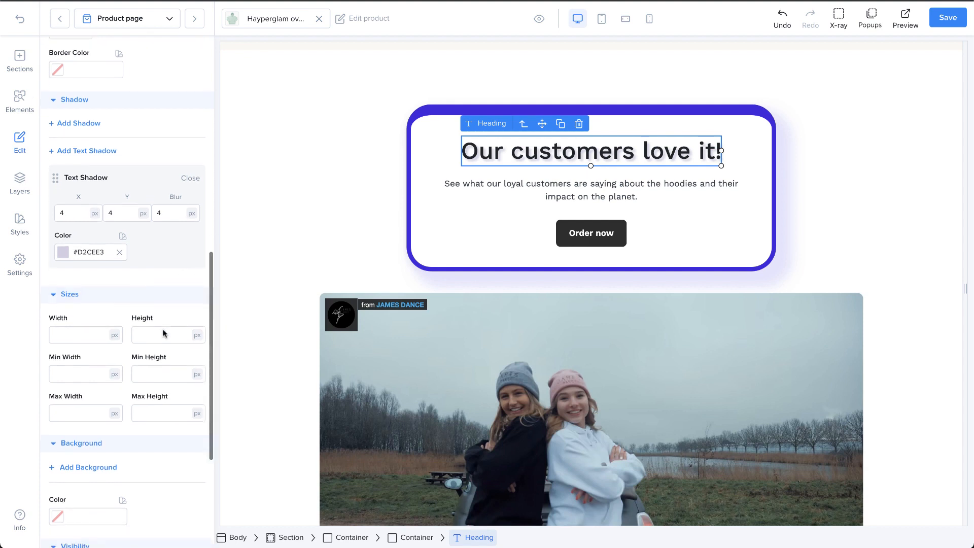
pyautogui.click(408, 249)
pyautogui.moveTo(774, 271); pyautogui.dragTo(800, 272)
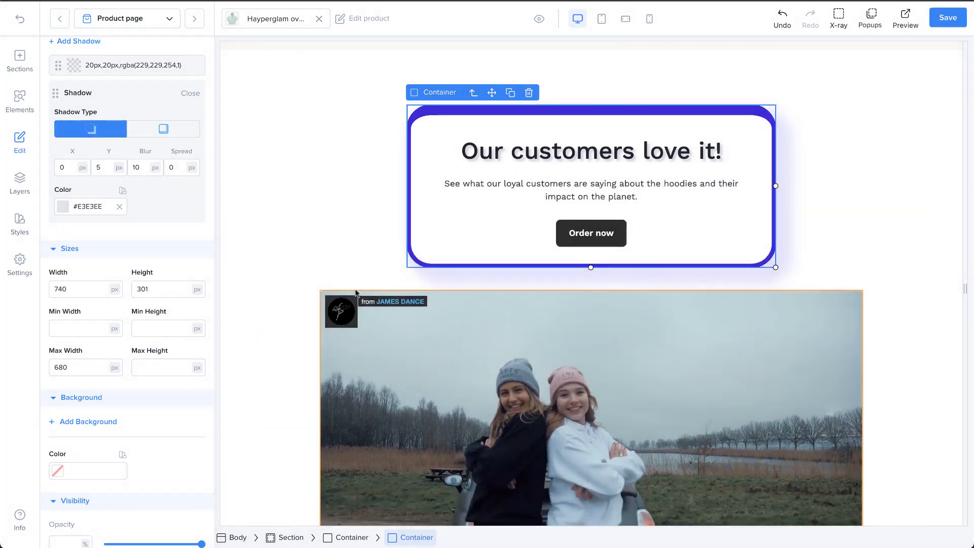
# Set the bordered container's width to 700 px and look through the available size units
pyautogui.click(110, 297)
pyautogui.press('BackSpace')
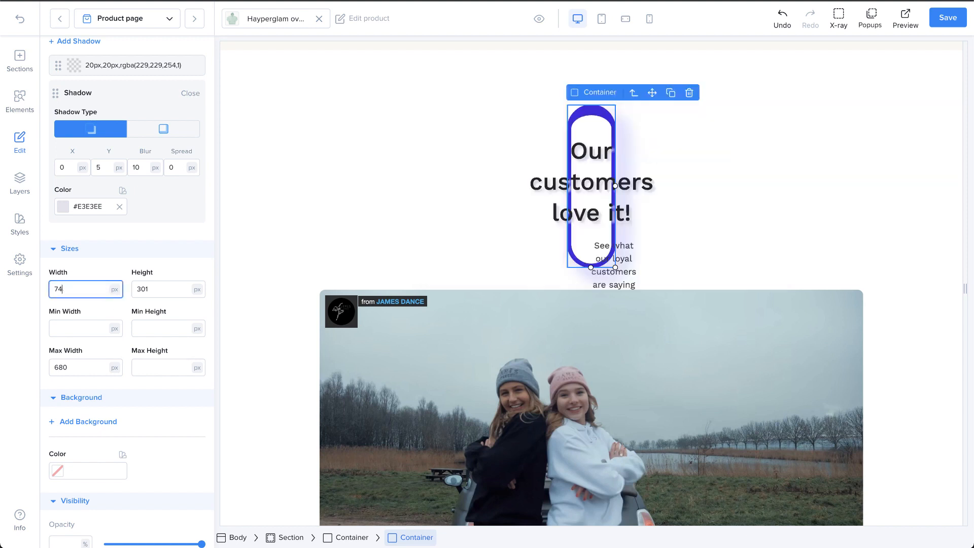
pyautogui.write('00')
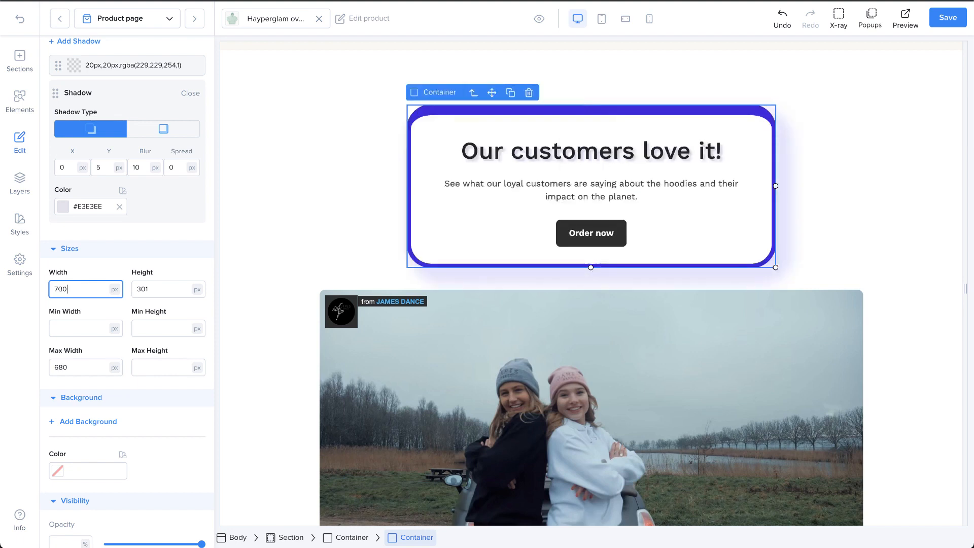
pyautogui.click(114, 289)
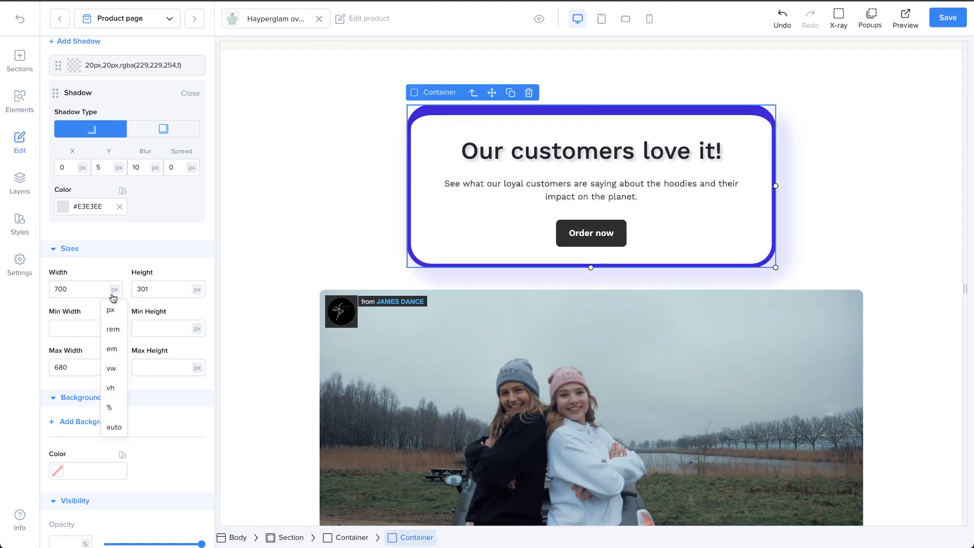
pyautogui.click(114, 275)
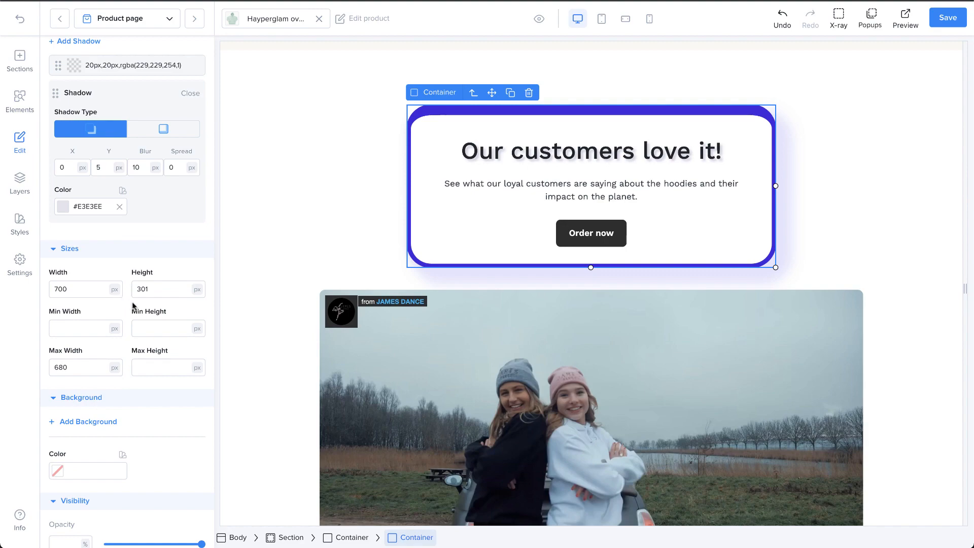
pyautogui.click(100, 290)
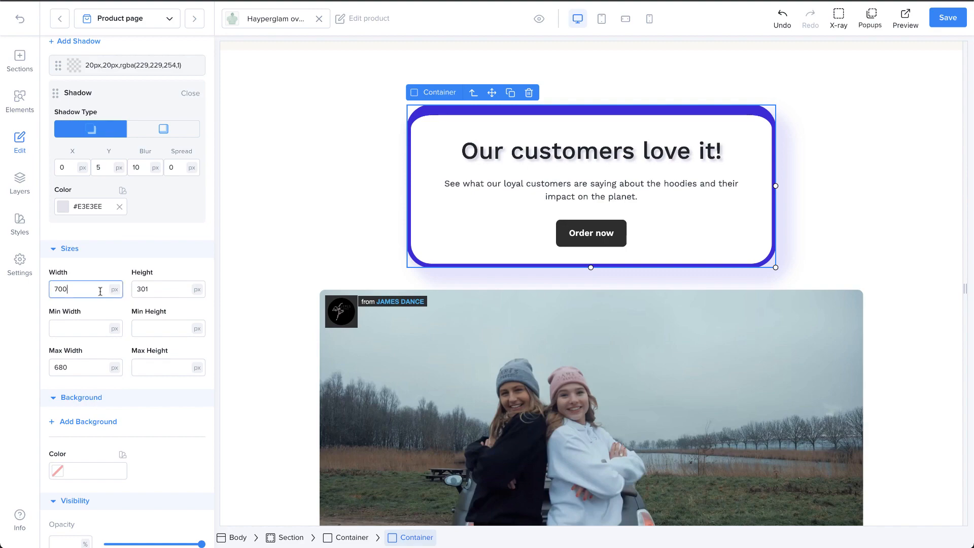
pyautogui.click(146, 289)
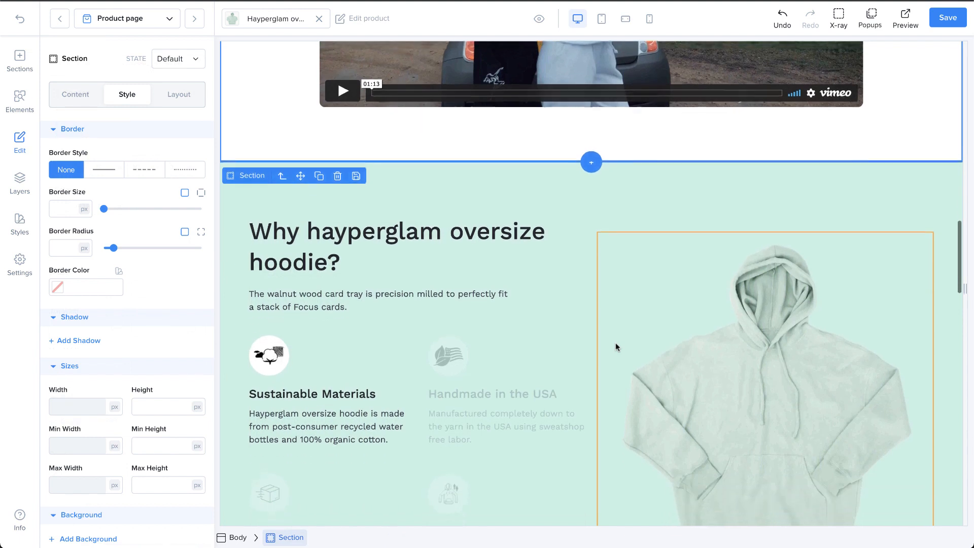
# Set the hoodie image's width to 100% and check it in the mobile layout before returning to the desktop layout
pyautogui.scroll(-3, 615, 343)
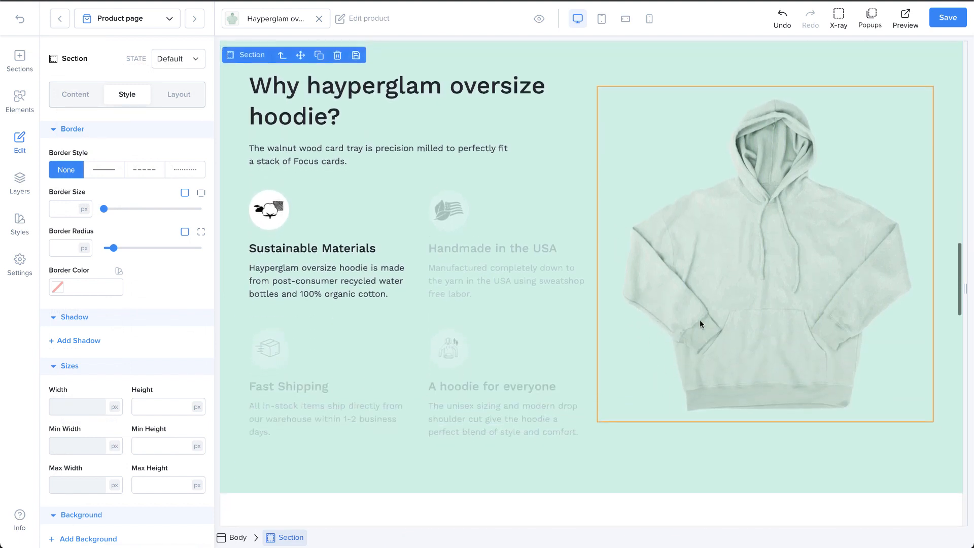
pyautogui.click(700, 324)
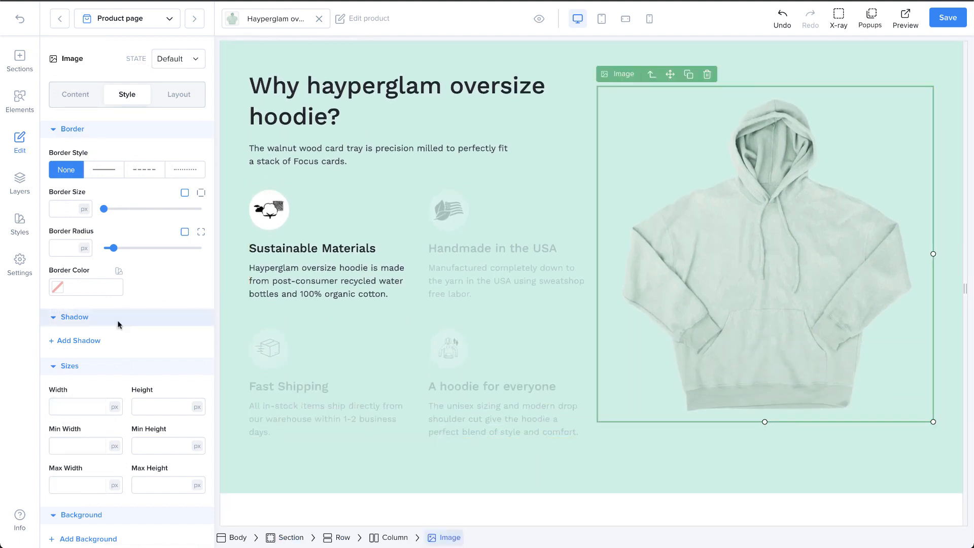
pyautogui.click(77, 406)
pyautogui.write('100')
pyautogui.click(114, 407)
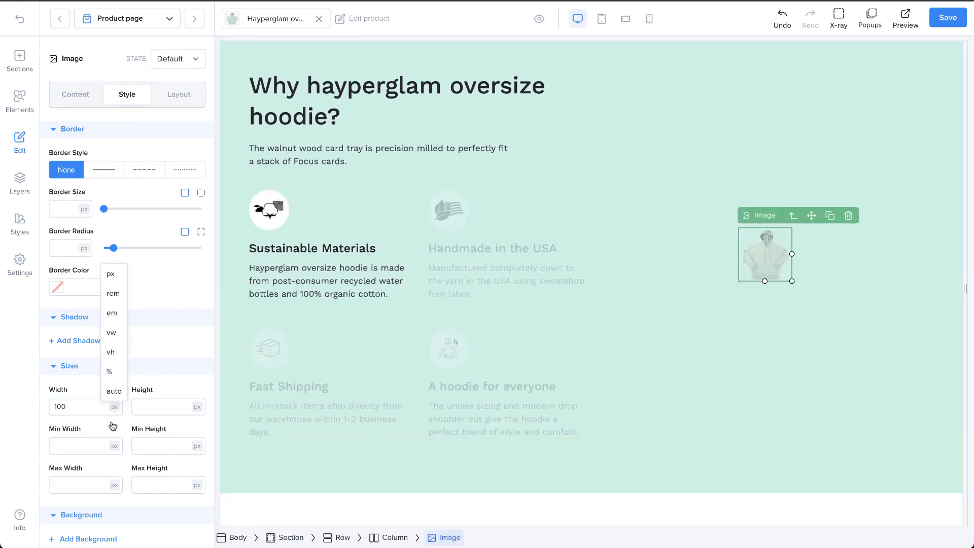
pyautogui.click(111, 371)
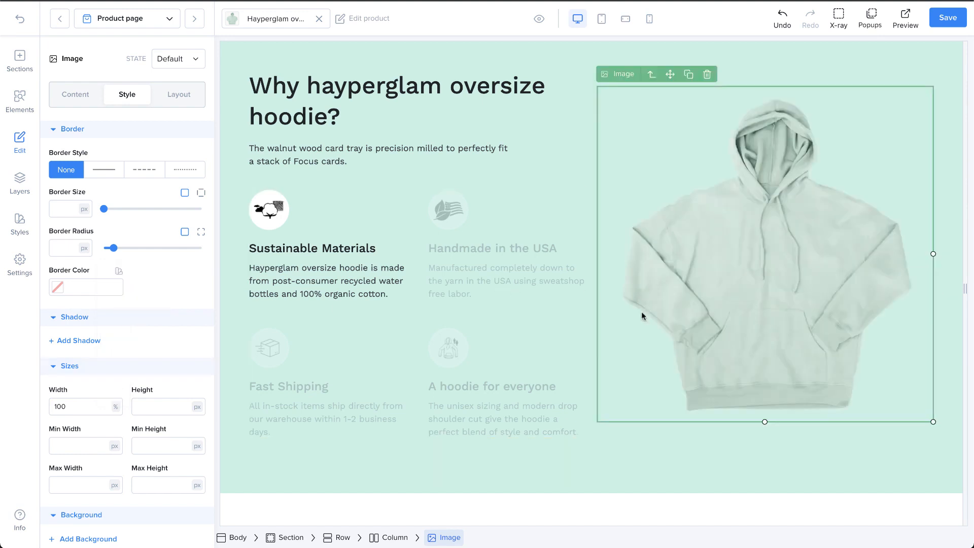
pyautogui.scroll(1, 641, 312)
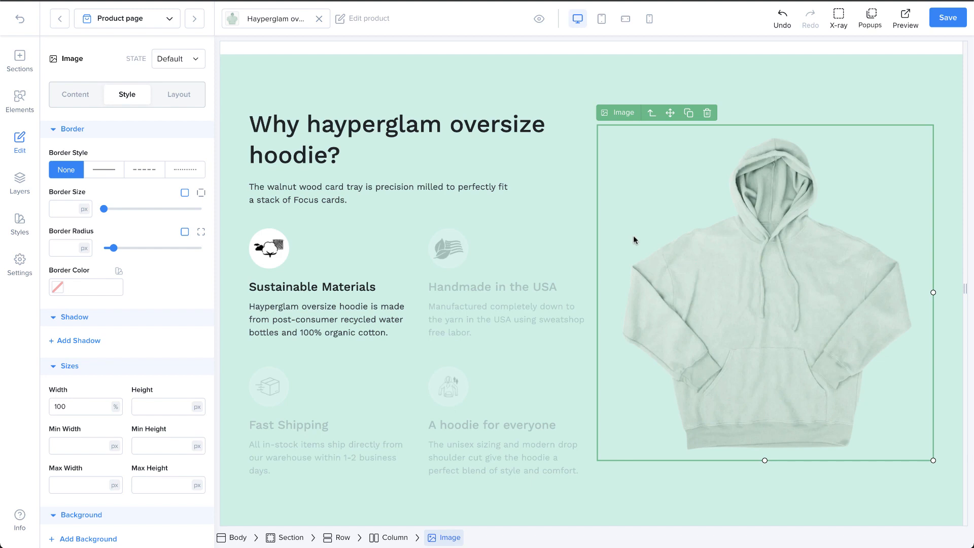
pyautogui.click(649, 19)
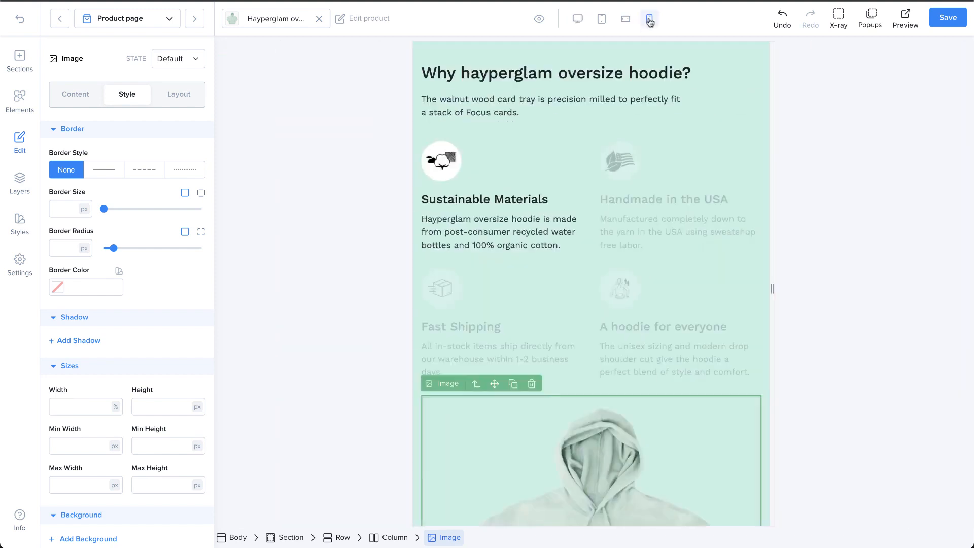
pyautogui.scroll(-10, 646, 224)
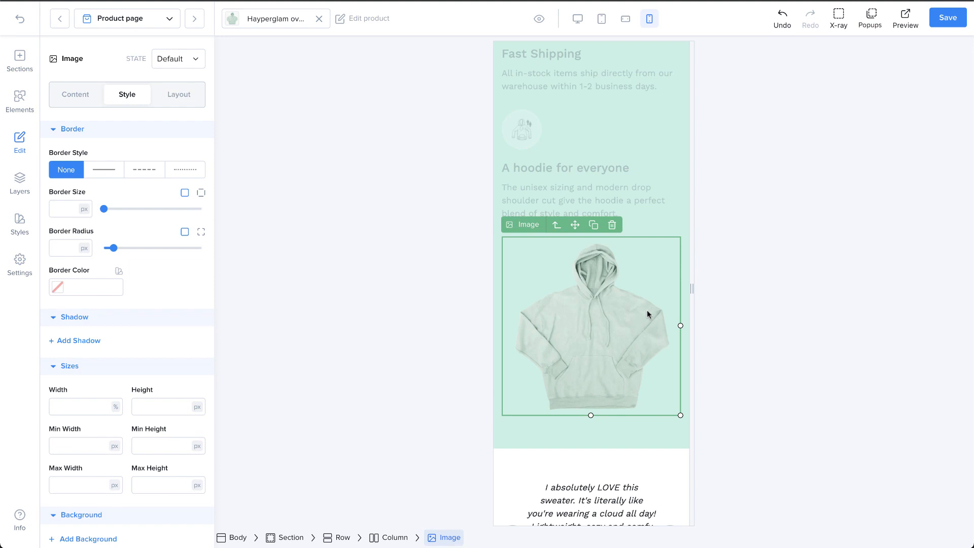
pyautogui.click(577, 18)
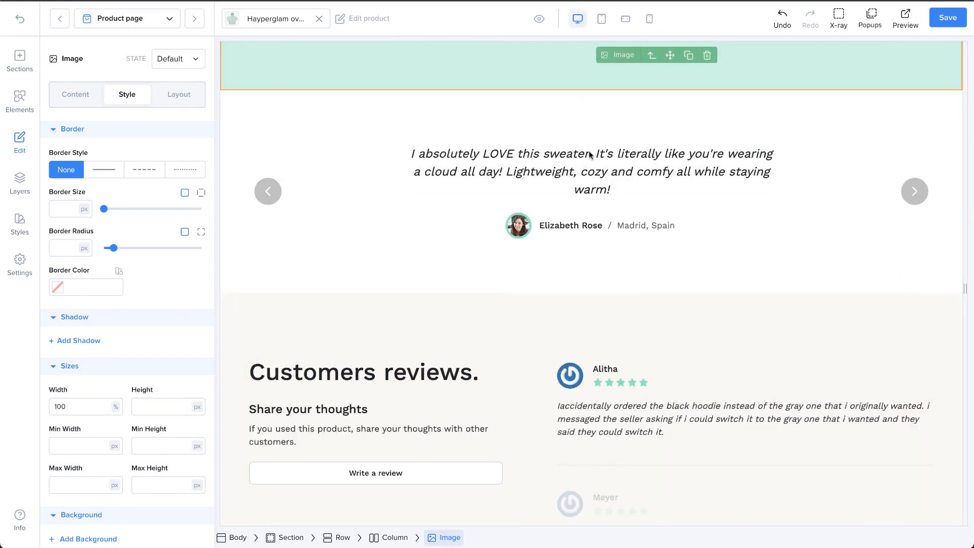
pyautogui.scroll(8, 594, 168)
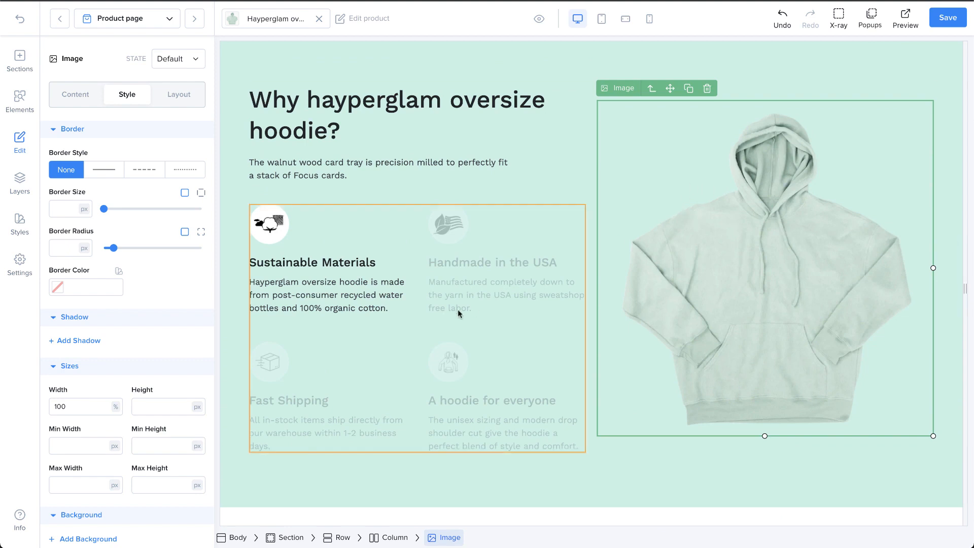
# Limit the hoodie image's maximum width to 400 px and check the image in the mobile layout
pyautogui.scroll(-1, 95, 467)
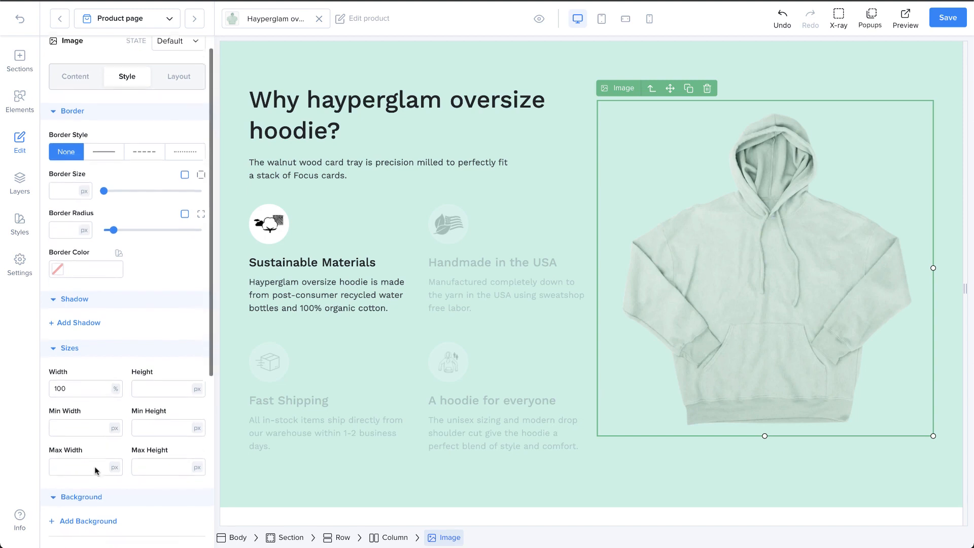
pyautogui.click(81, 449)
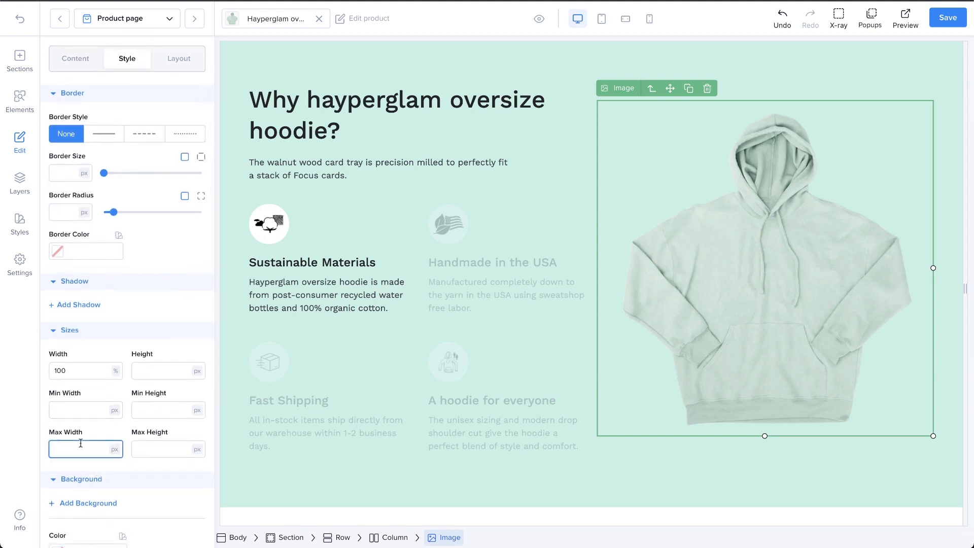
pyautogui.write('400')
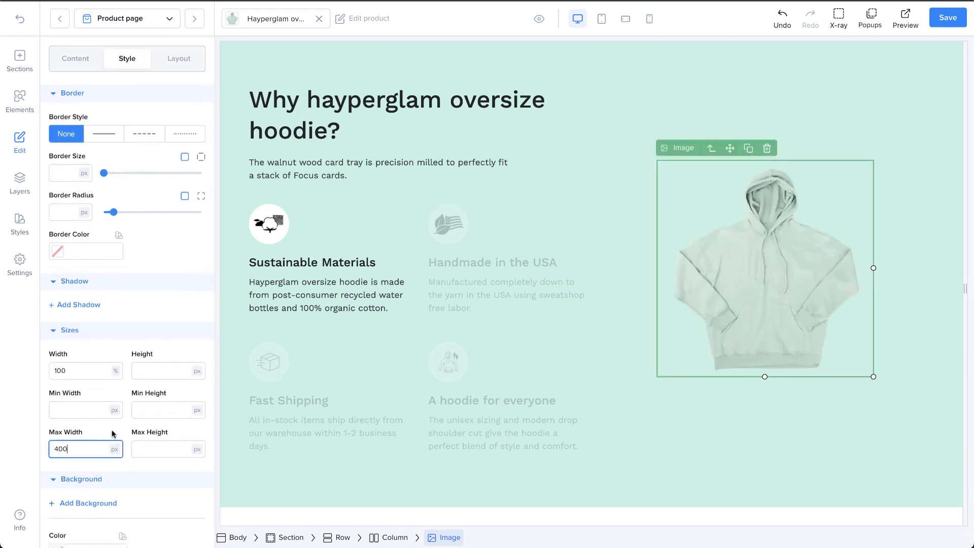
pyautogui.click(113, 434)
pyautogui.scroll(-1, 112, 430)
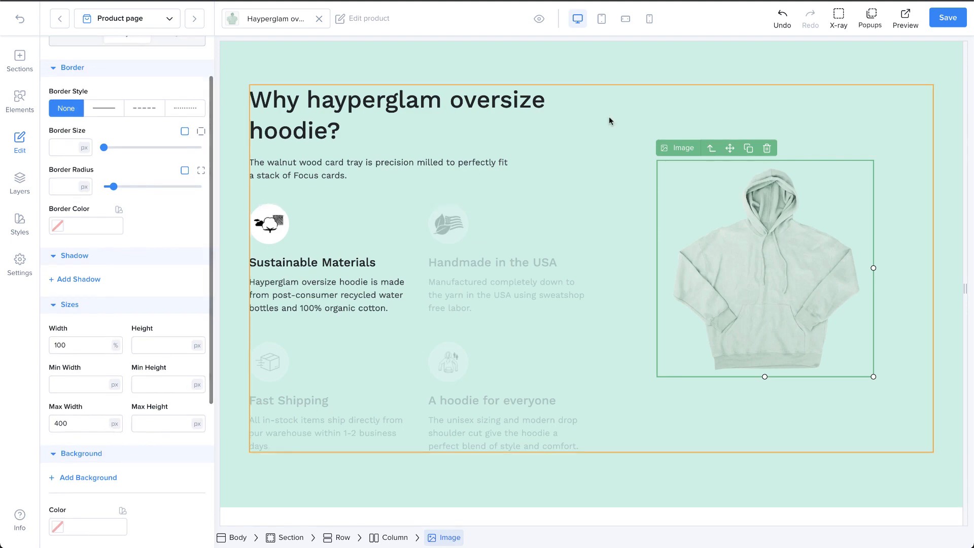
pyautogui.click(649, 18)
pyautogui.scroll(-5, 644, 201)
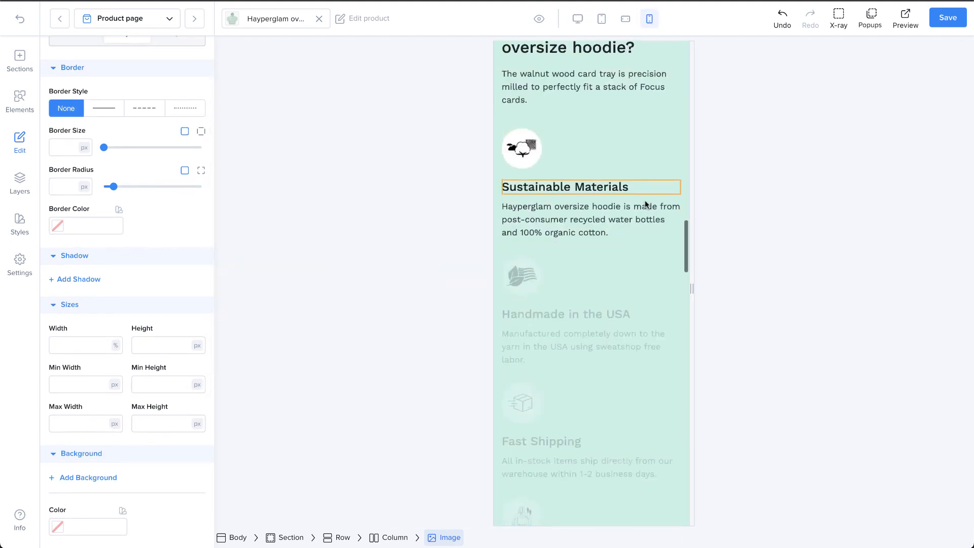
pyautogui.scroll(-6, 644, 203)
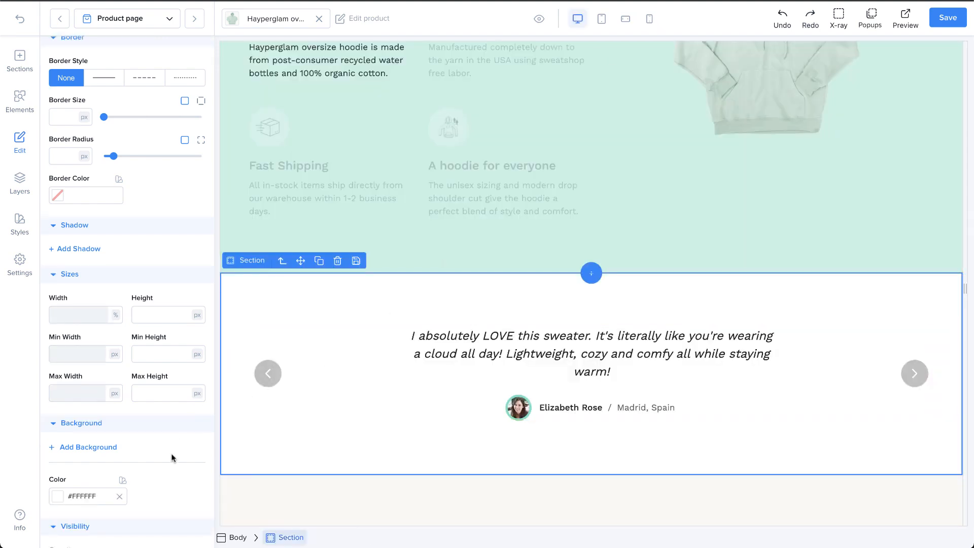
# Set the testimonial section's background color to light pink, #FFDFDF, and add a background layer to it
pyautogui.scroll(-1, 172, 457)
pyautogui.click(58, 472)
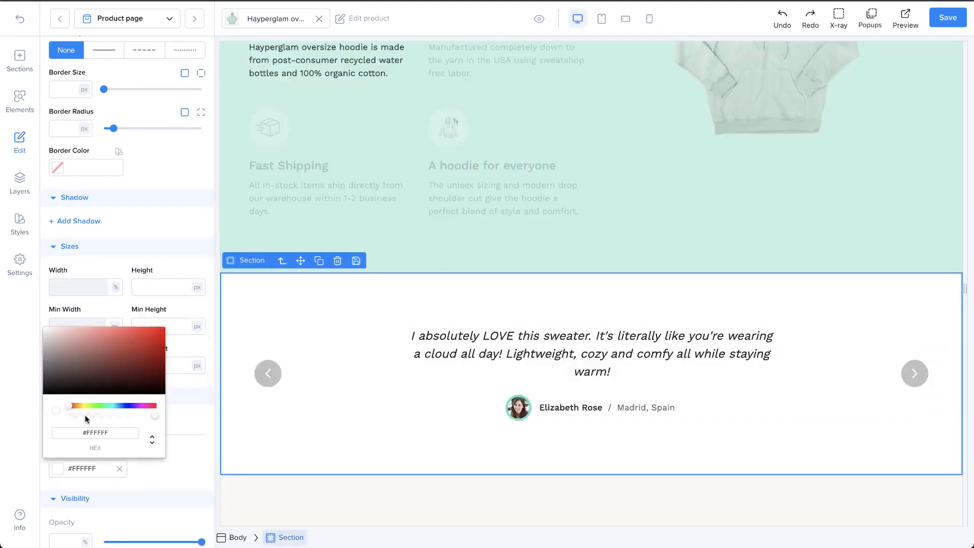
pyautogui.moveTo(81, 373); pyautogui.dragTo(57, 325)
pyautogui.click(182, 451)
pyautogui.click(98, 420)
pyautogui.scroll(-1, 99, 421)
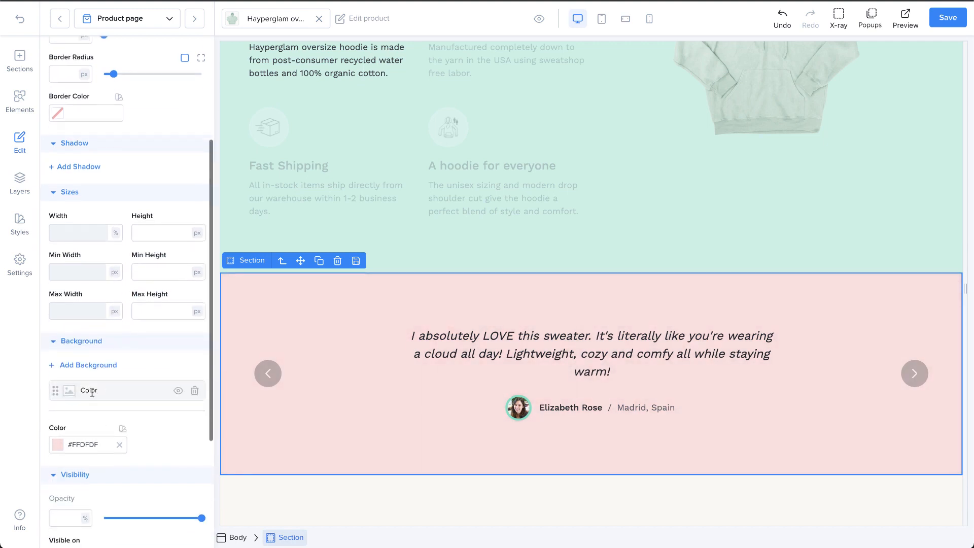
# Turn the section's new background layer into a gradient with first color #978ECC and rotate it so the colors run horizontally
pyautogui.click(91, 392)
pyautogui.click(127, 428)
pyautogui.click(66, 464)
pyautogui.click(112, 348)
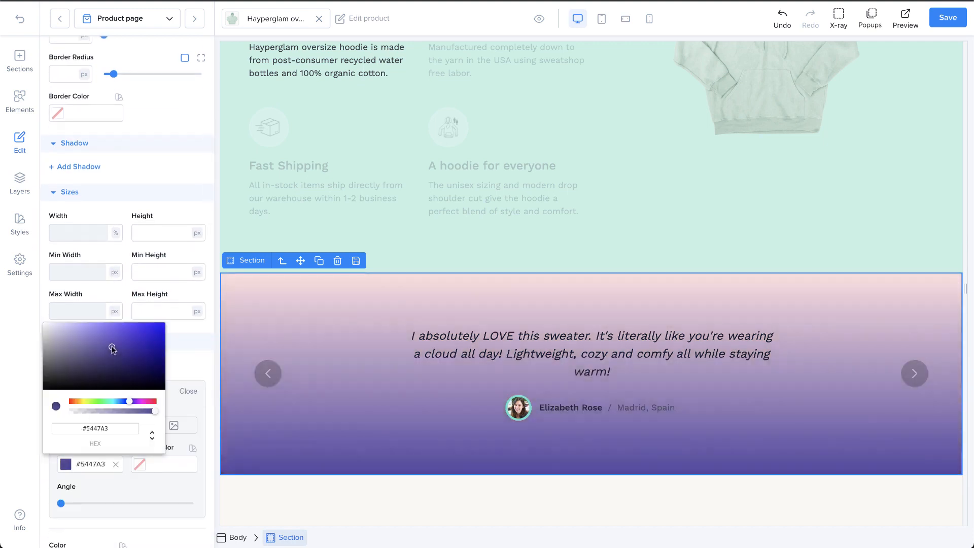
pyautogui.moveTo(112, 349); pyautogui.dragTo(78, 339)
pyautogui.moveTo(61, 503); pyautogui.dragTo(161, 503)
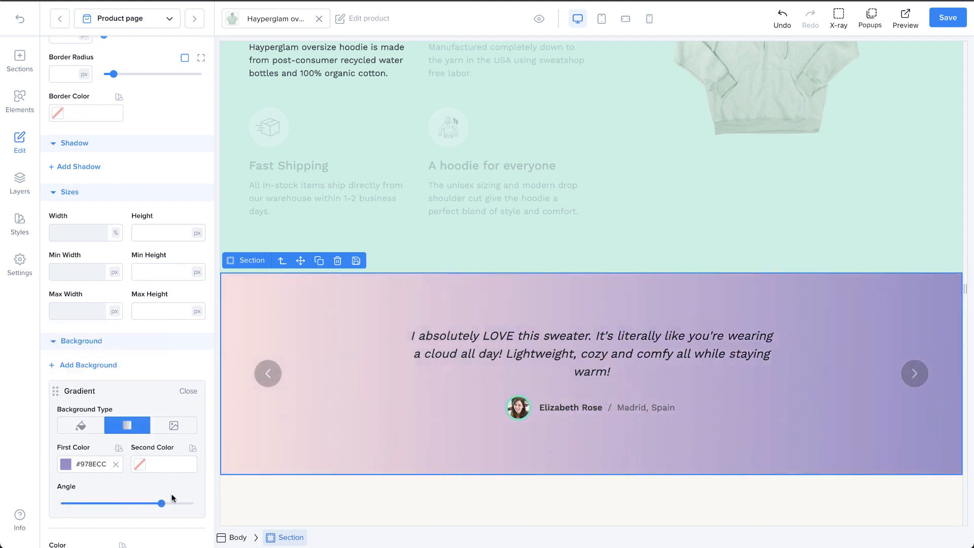
# Set the gradient's second color to pinkish purple, #C466A5, and switch the background layer back to a plain color
pyautogui.click(141, 465)
pyautogui.moveTo(150, 371)
pyautogui.mouseDown()
pyautogui.moveTo(102, 334)
pyautogui.moveTo(136, 339)
pyautogui.mouseUp()
pyautogui.click(169, 402)
pyautogui.moveTo(170, 403); pyautogui.dragTo(184, 404)
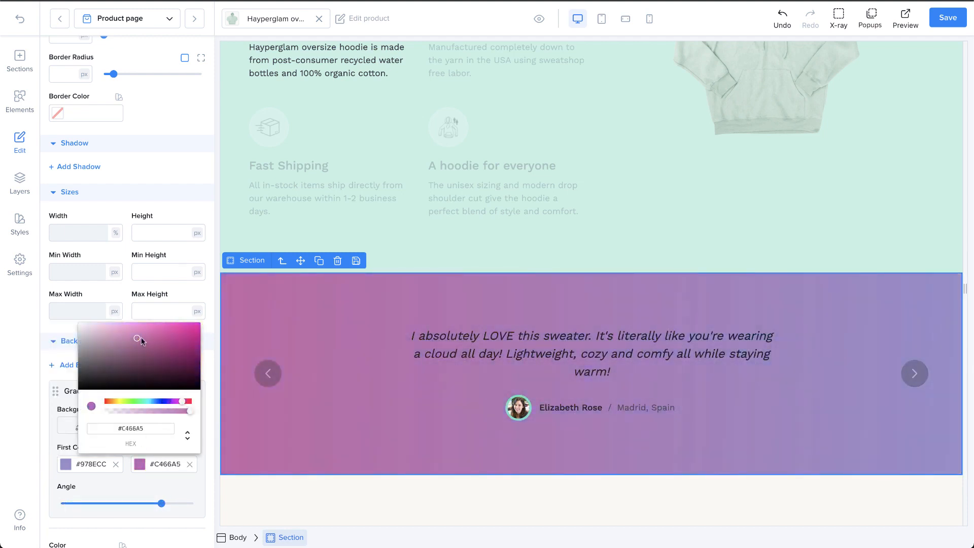
pyautogui.click(158, 462)
pyautogui.click(167, 431)
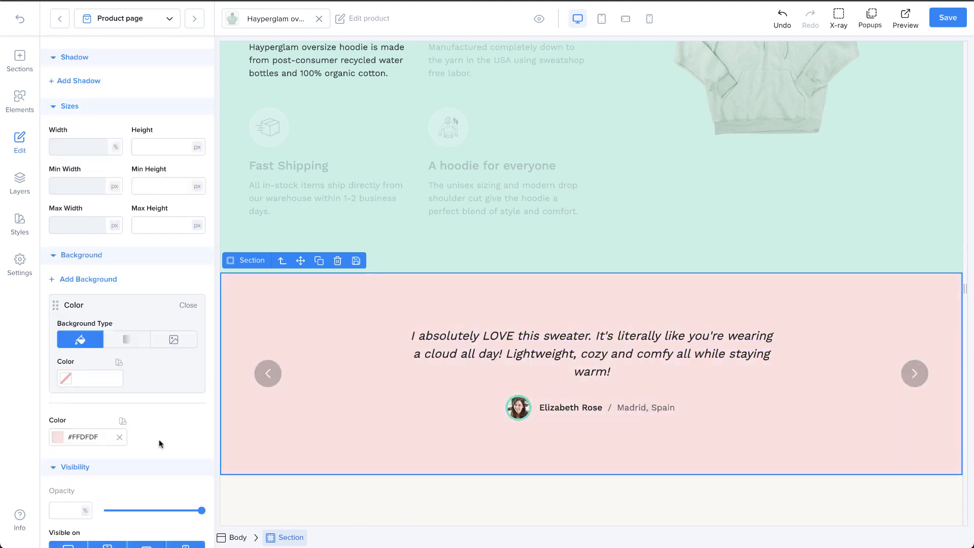
# Set the testimonial section's opacity to 100% and toggle its desktop visibility off and on again
pyautogui.scroll(-2, 159, 439)
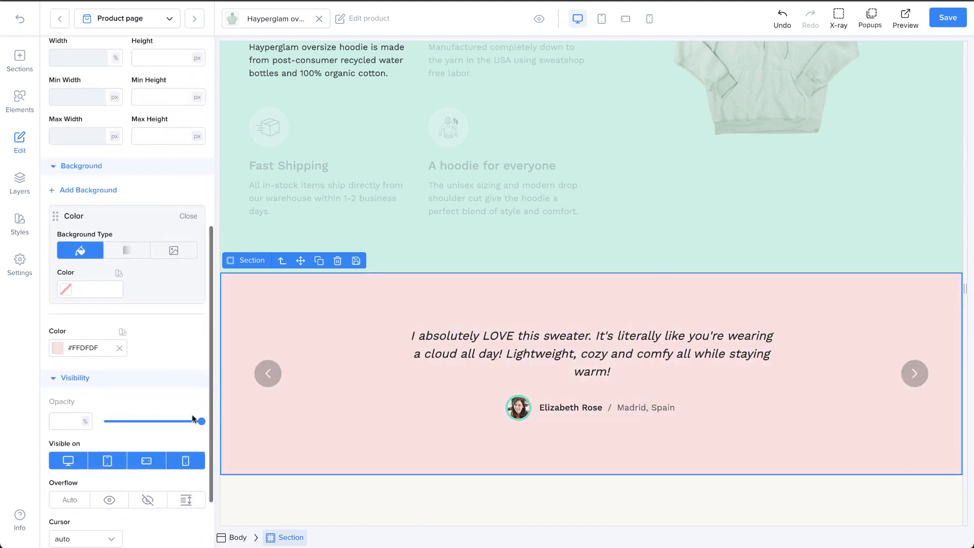
pyautogui.moveTo(198, 421)
pyautogui.mouseDown()
pyautogui.moveTo(119, 423)
pyautogui.moveTo(202, 418)
pyautogui.mouseUp()
pyautogui.scroll(-1, 197, 426)
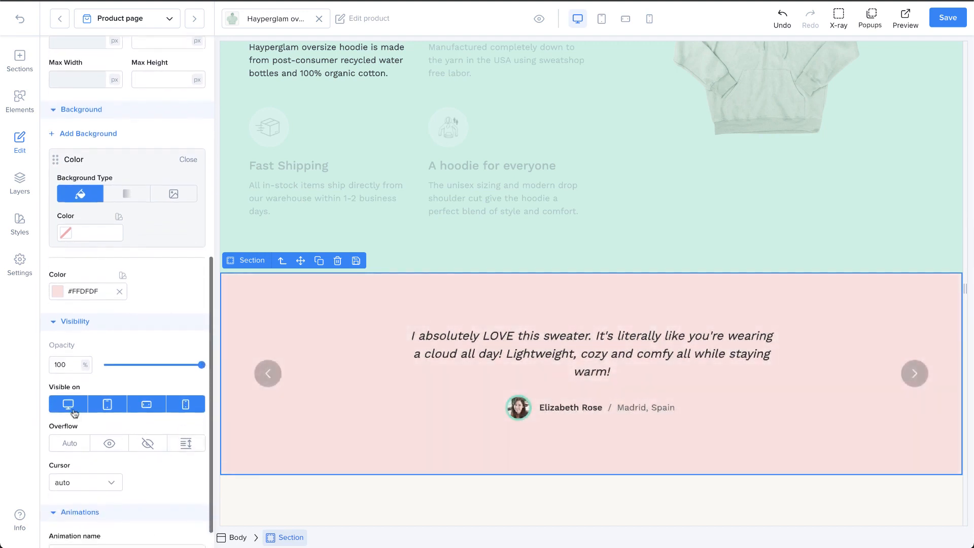
pyautogui.click(70, 405)
pyautogui.click(71, 408)
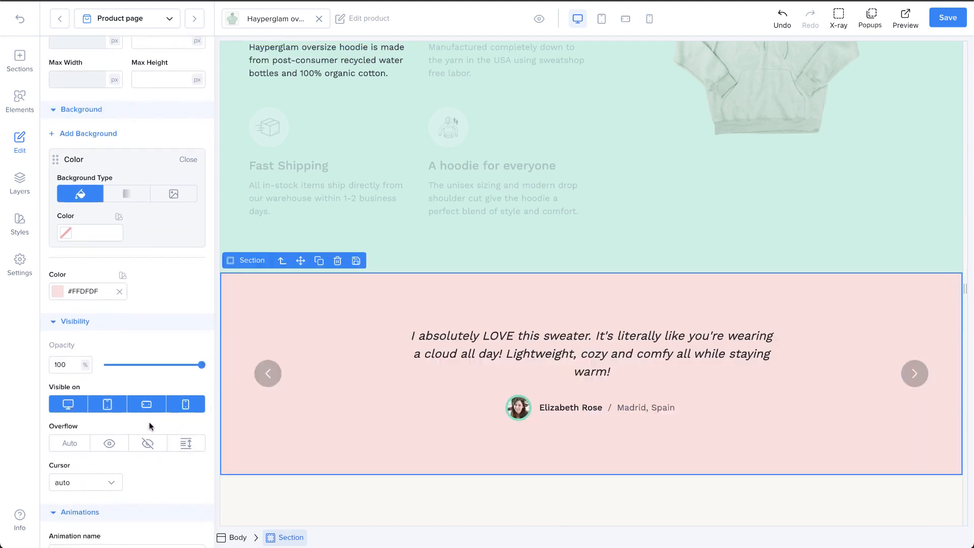
# Set the feature repeater's overflow to Auto and shrink its height to about 375 px on the canvas
pyautogui.scroll(-1, 150, 425)
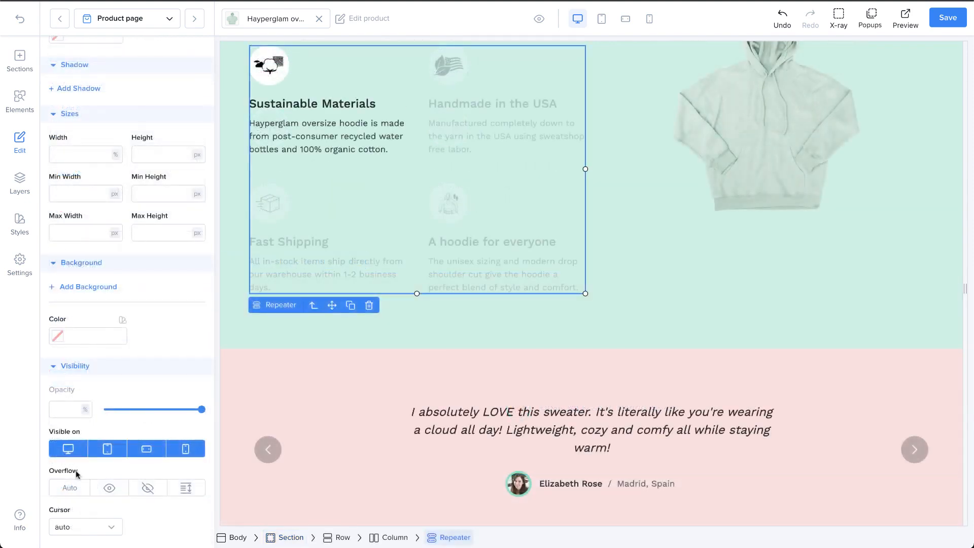
pyautogui.click(70, 488)
pyautogui.moveTo(417, 293); pyautogui.dragTo(419, 251)
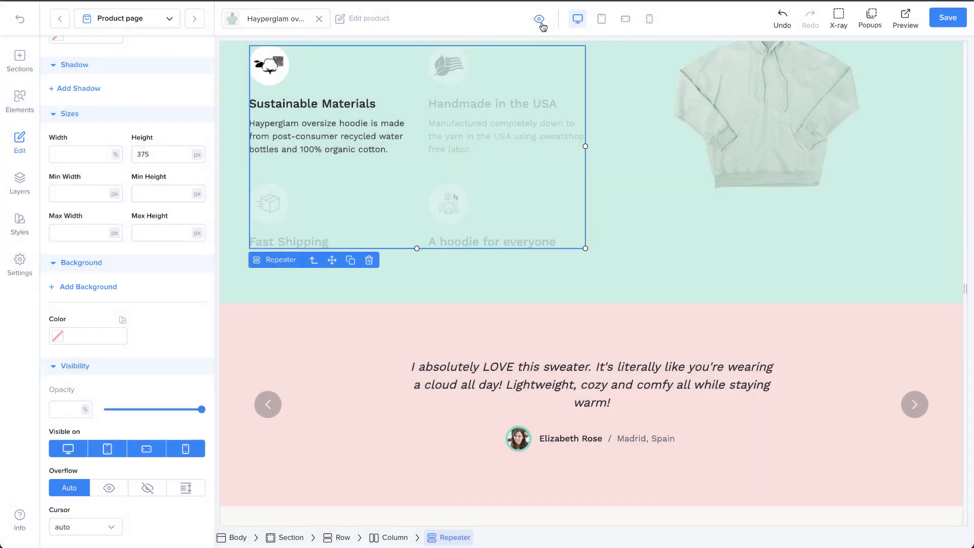
# Preview the page to check how the repeater's overflowing content scrolls, and return to its overflow settings in the editor
pyautogui.click(538, 20)
pyautogui.scroll(-2, 327, 197)
pyautogui.scroll(5, 327, 197)
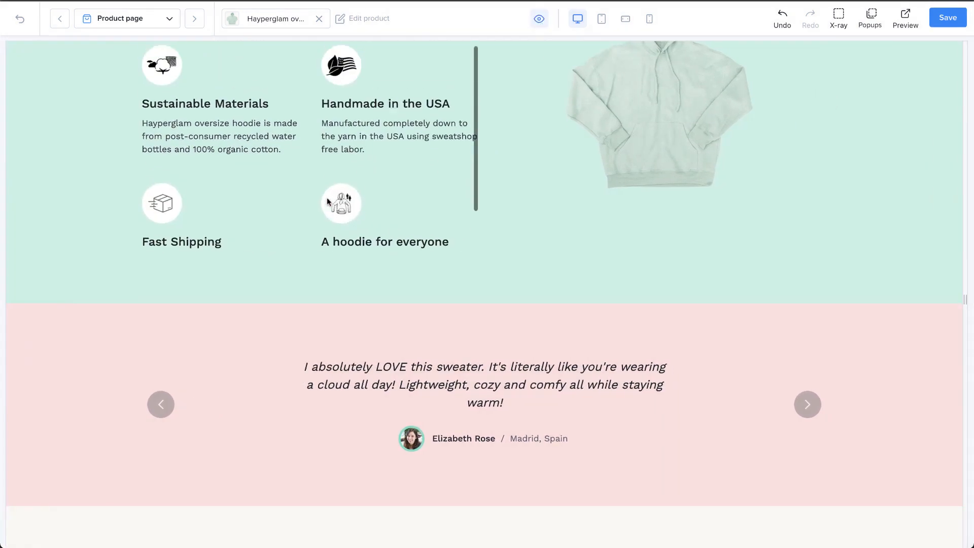
pyautogui.scroll(-1, 342, 279)
pyautogui.scroll(1, 342, 277)
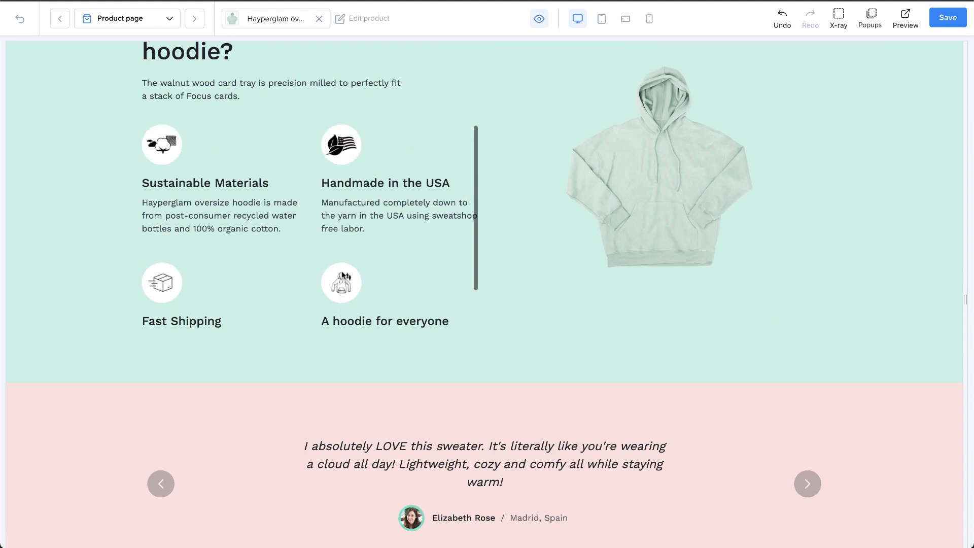
pyautogui.click(538, 19)
pyautogui.scroll(-3, 114, 467)
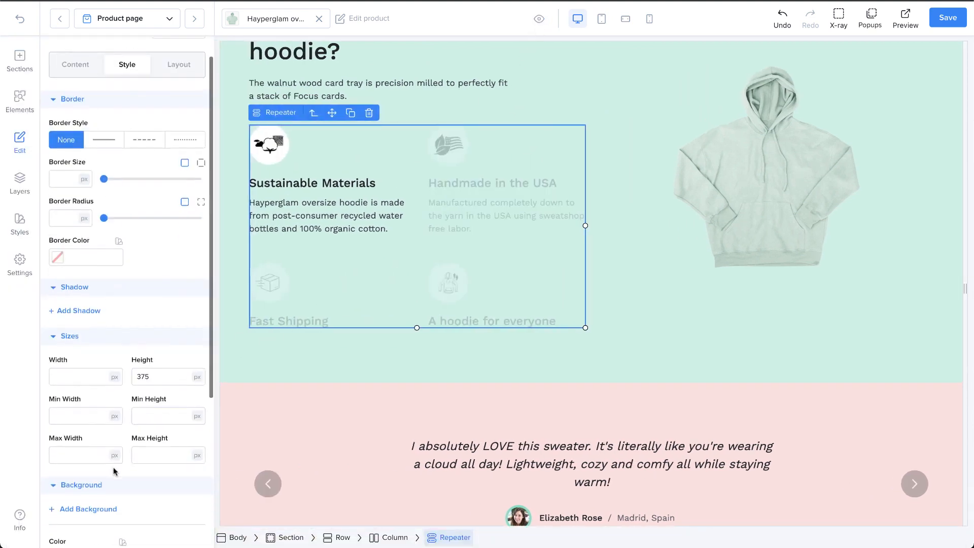
pyautogui.scroll(-3, 114, 468)
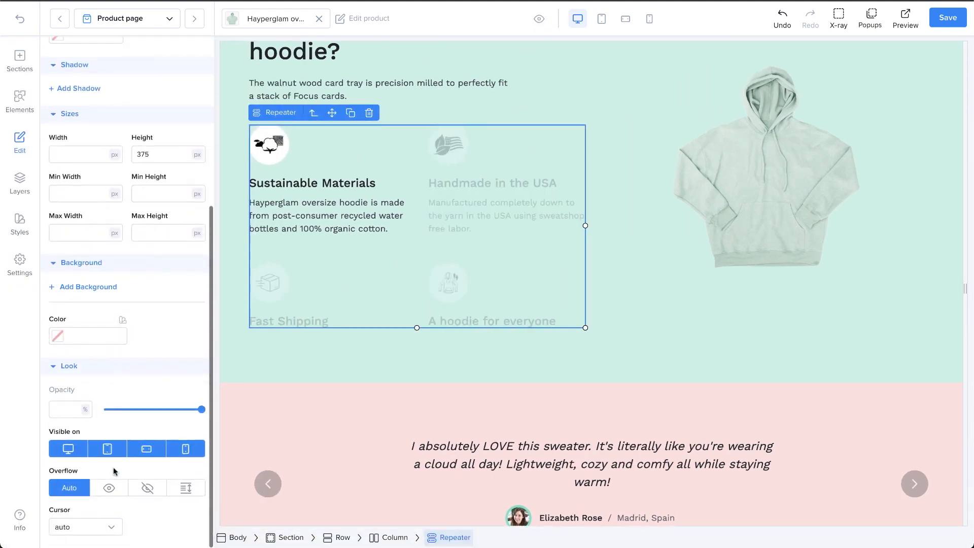
# Set the feature repeater's overflow to visible and preview the page to check the content extending past its height
pyautogui.click(110, 488)
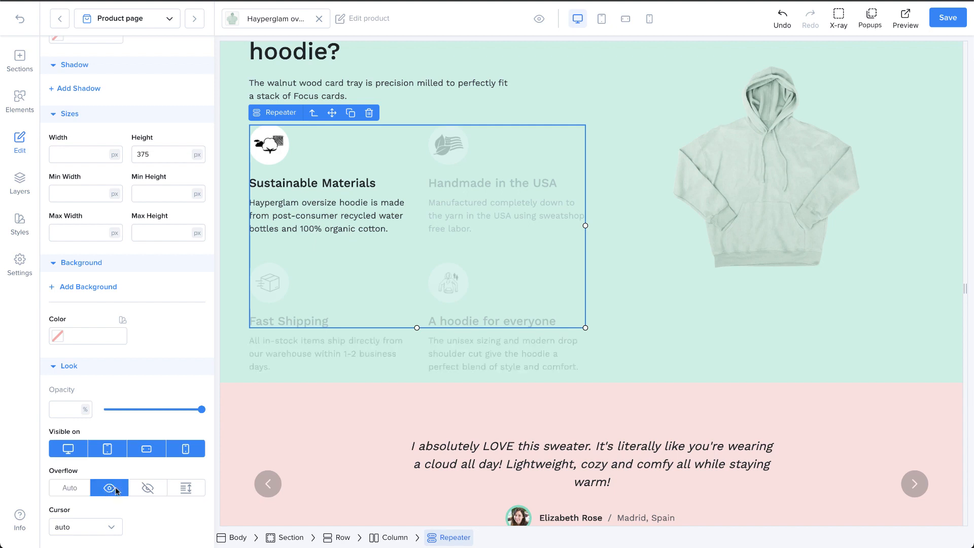
pyautogui.click(539, 18)
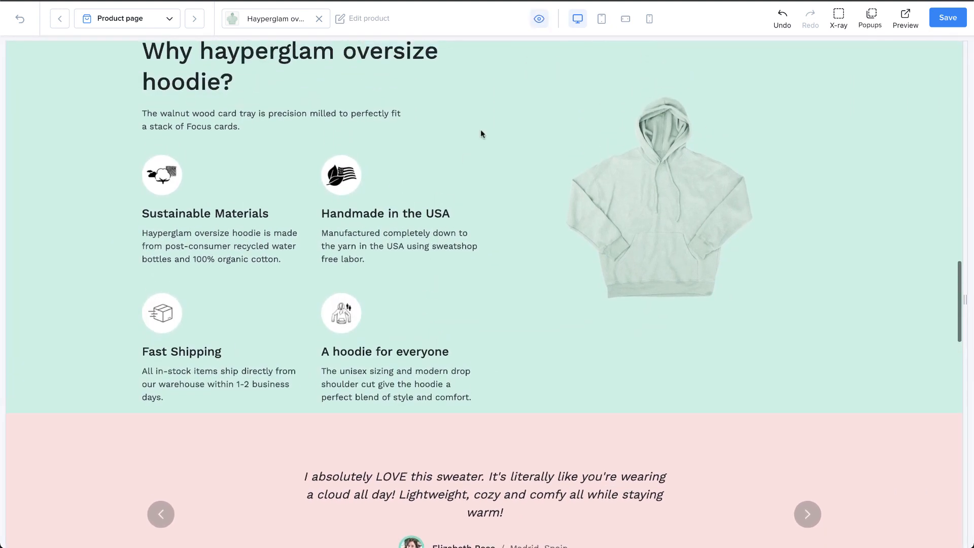
pyautogui.click(539, 18)
# Set the feature repeater's overflow to hidden, preview how its content is clipped, and return to the editor
pyautogui.scroll(-3, 150, 462)
pyautogui.scroll(-1, 150, 461)
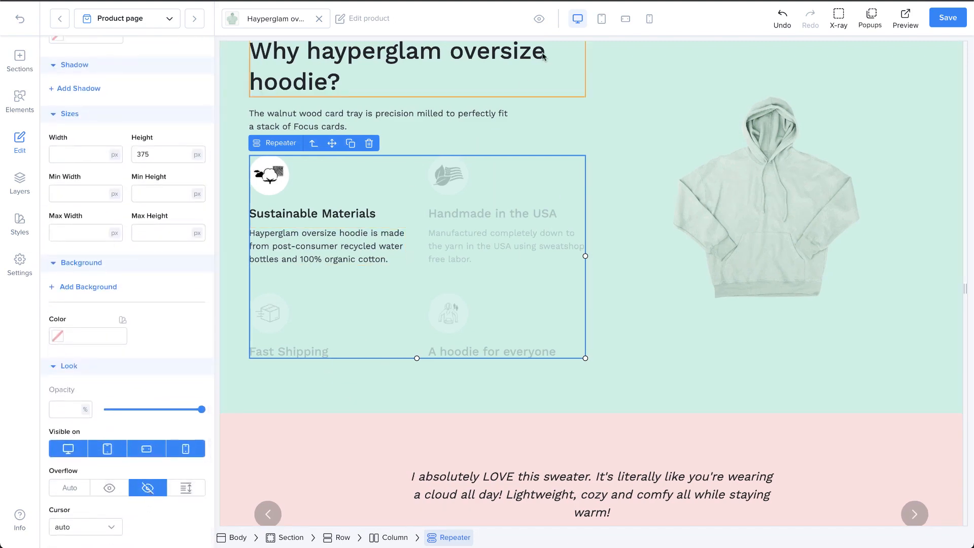
pyautogui.click(540, 23)
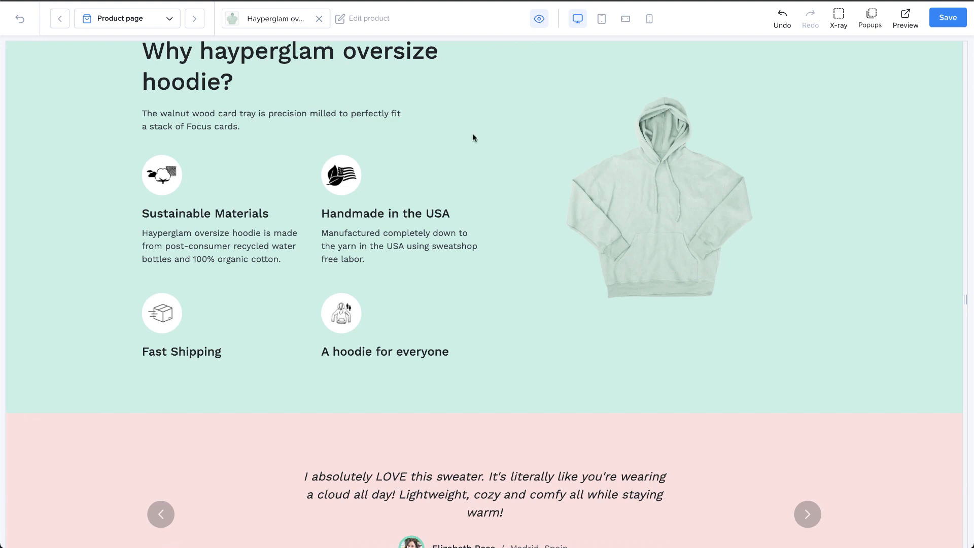
pyautogui.click(539, 19)
# Set the feature repeater's overflow to scroll, preview its scrolling content on the page, and return to the editor
pyautogui.scroll(-5, 157, 513)
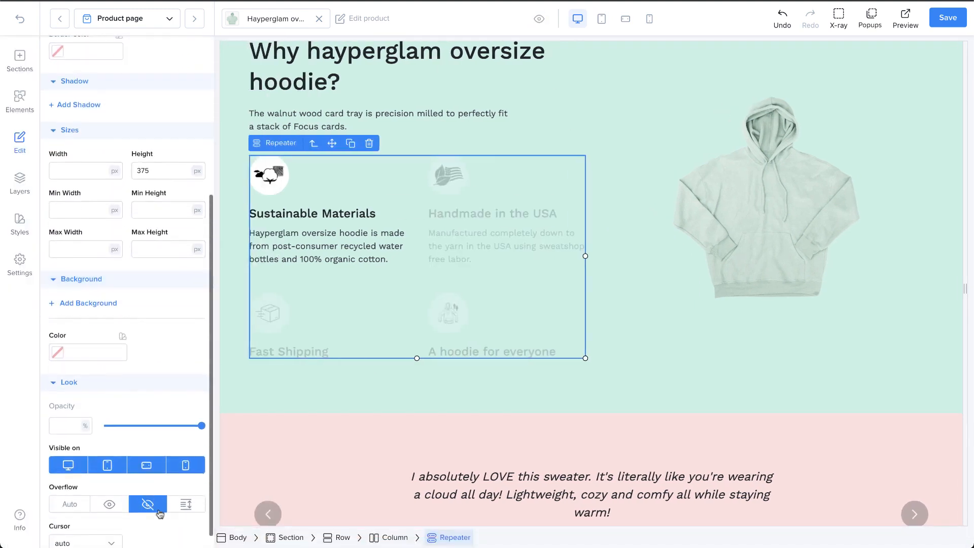
pyautogui.click(179, 504)
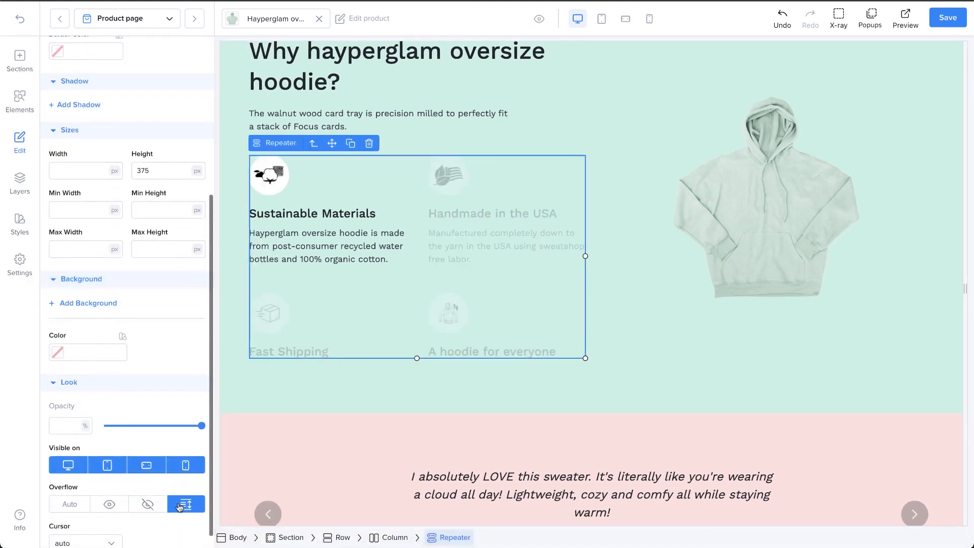
pyautogui.click(539, 19)
pyautogui.scroll(-2, 421, 242)
pyautogui.scroll(2, 421, 242)
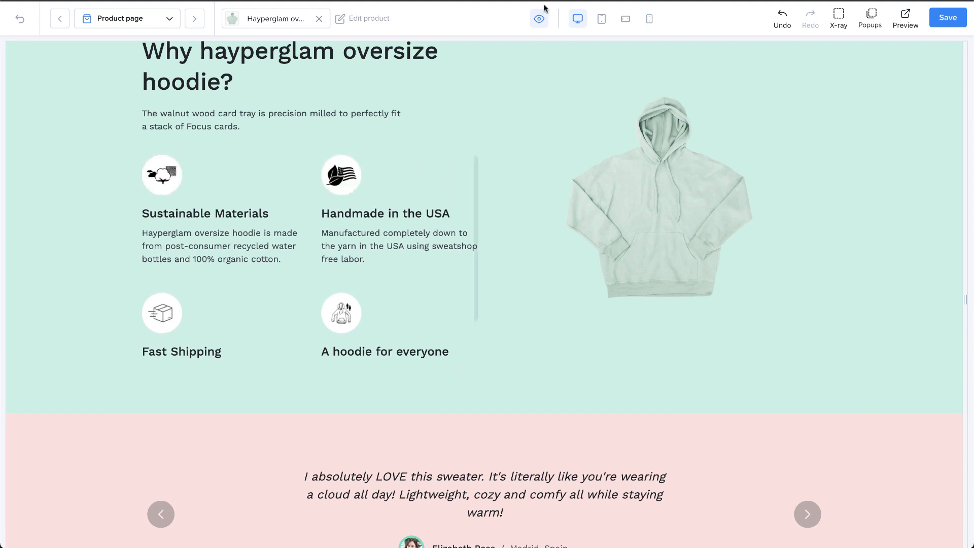
pyautogui.click(539, 19)
# Set the hoodie image's cursor to context-menu, preview the page to check it, and return to the editor
pyautogui.scroll(-3, 182, 455)
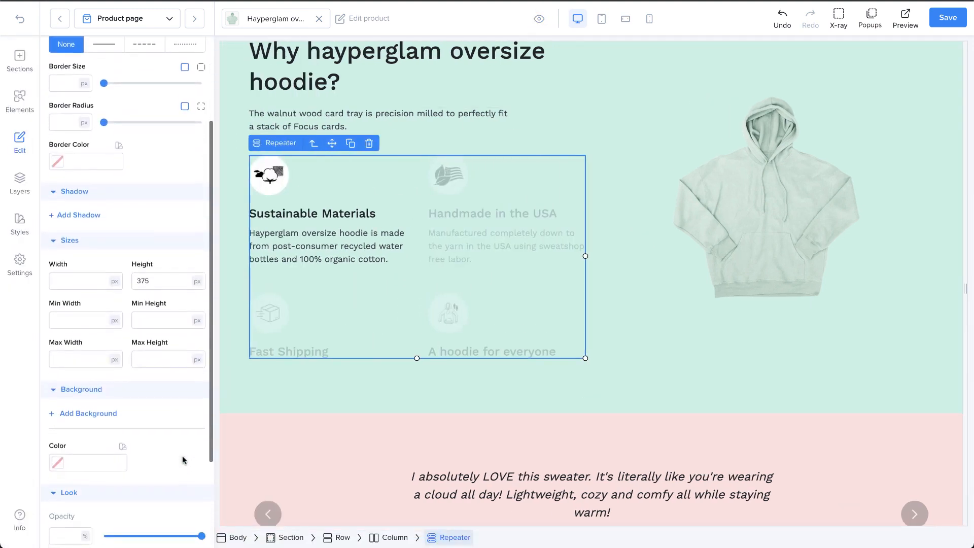
pyautogui.scroll(-3, 182, 455)
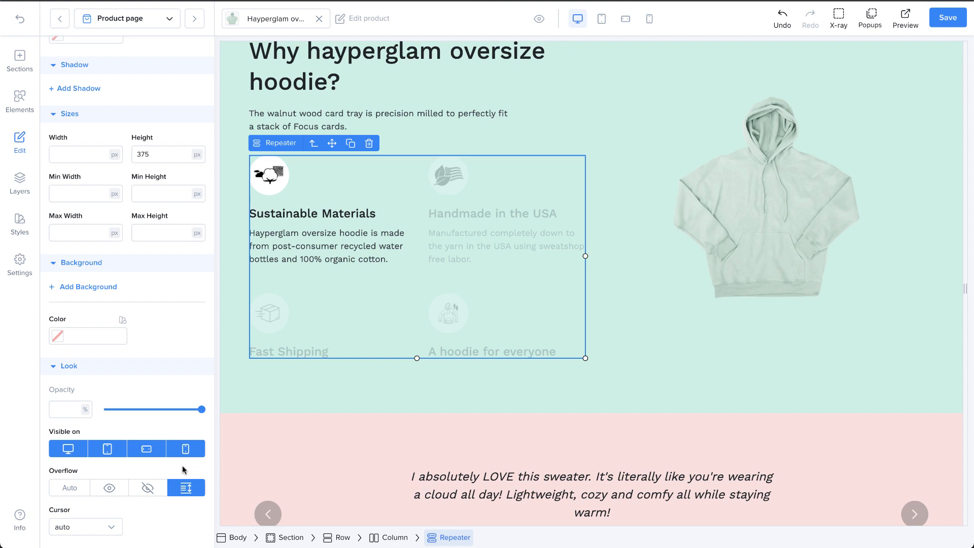
pyautogui.click(95, 457)
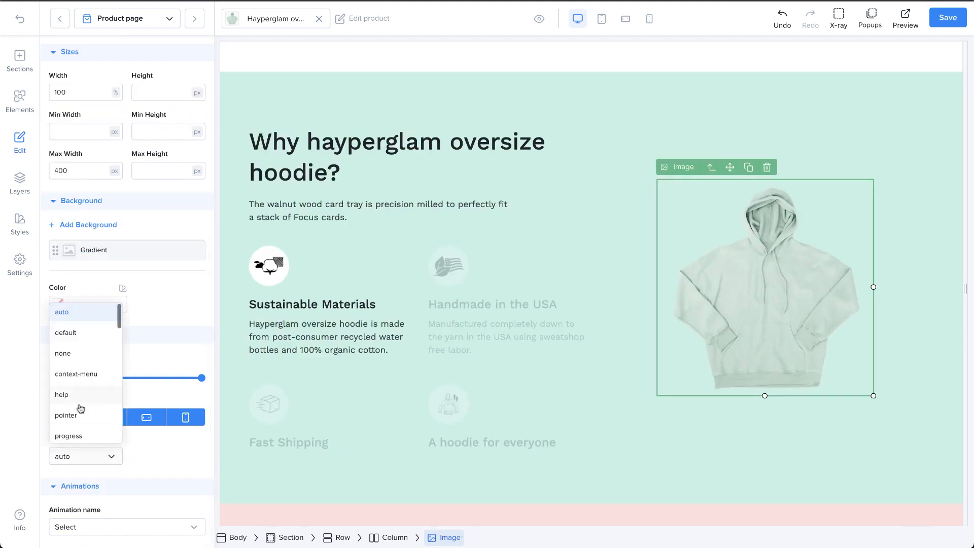
pyautogui.click(81, 378)
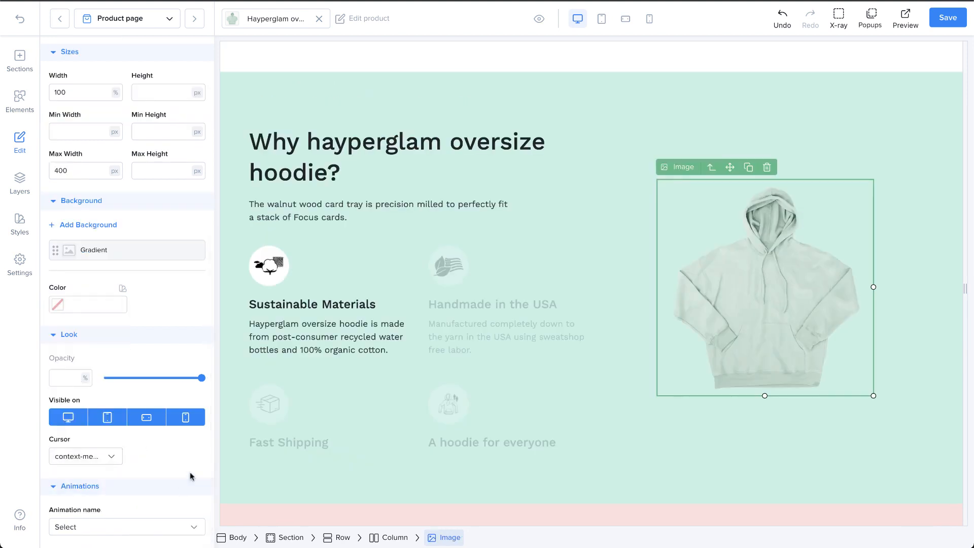
pyautogui.click(538, 18)
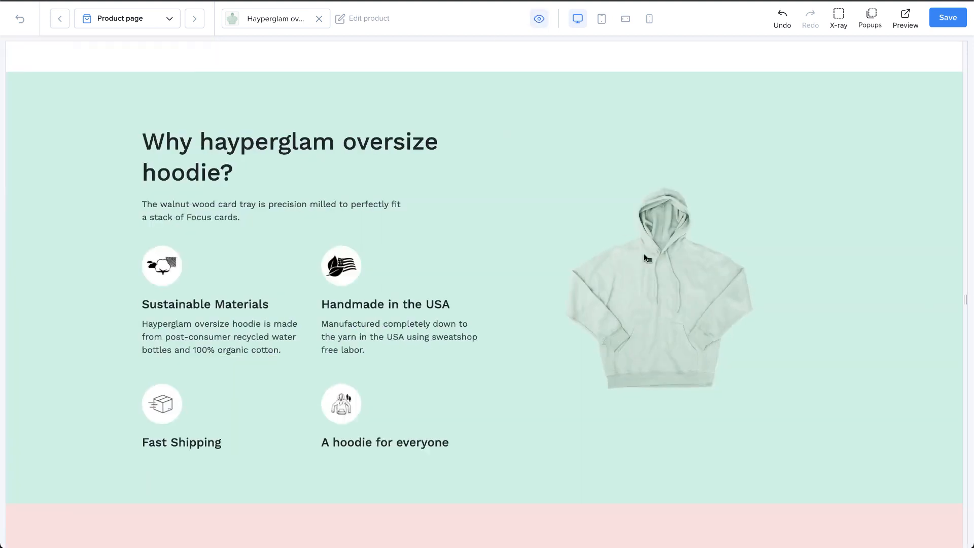
pyautogui.click(540, 23)
# Try the Bounce animation on the "Why hayperglam oversize hoodie?" heading and switch it to Swing
pyautogui.click(327, 186)
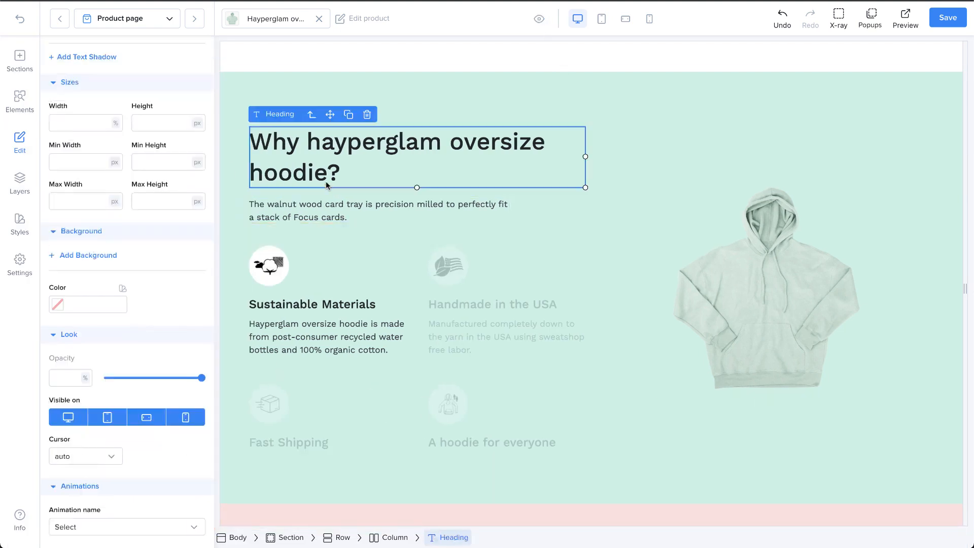
pyautogui.click(157, 521)
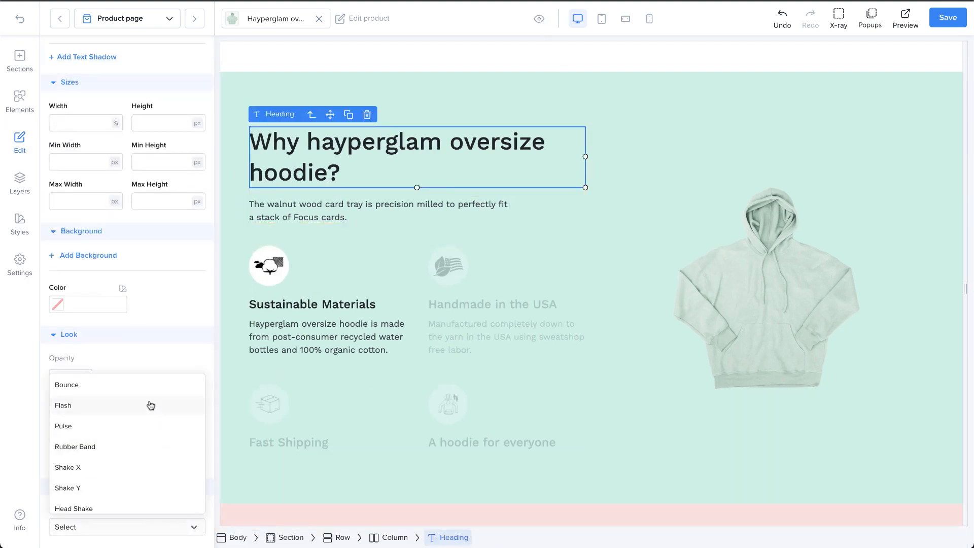
pyautogui.click(151, 385)
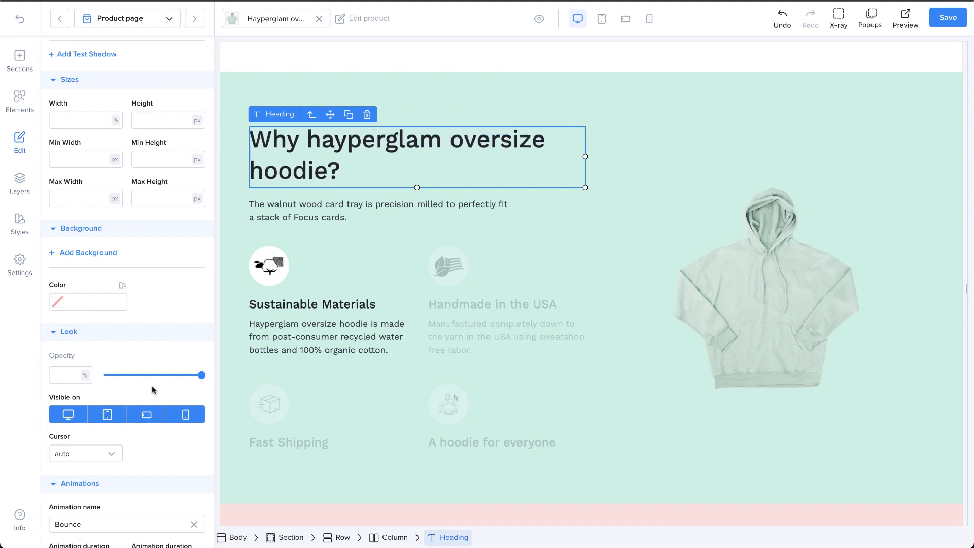
pyautogui.click(151, 524)
pyautogui.scroll(-2, 150, 495)
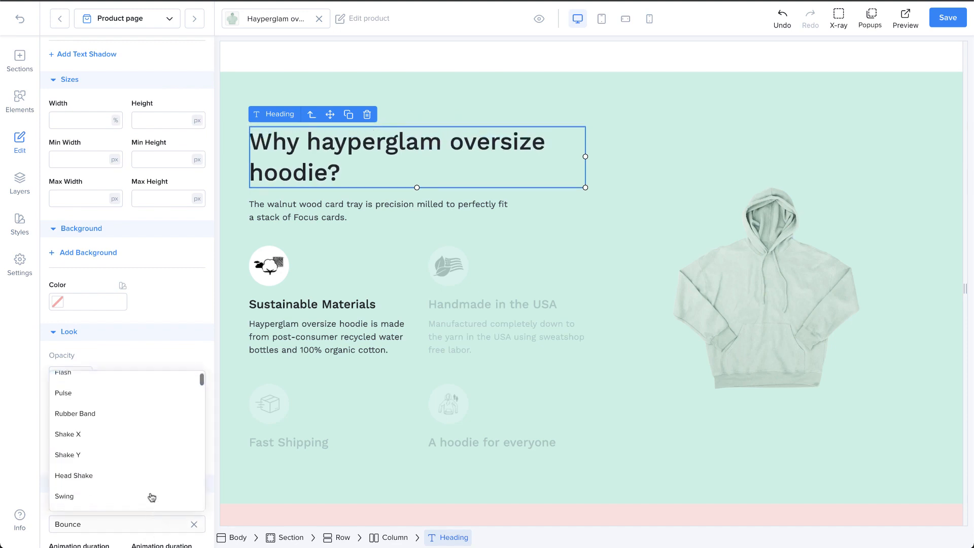
pyautogui.click(144, 479)
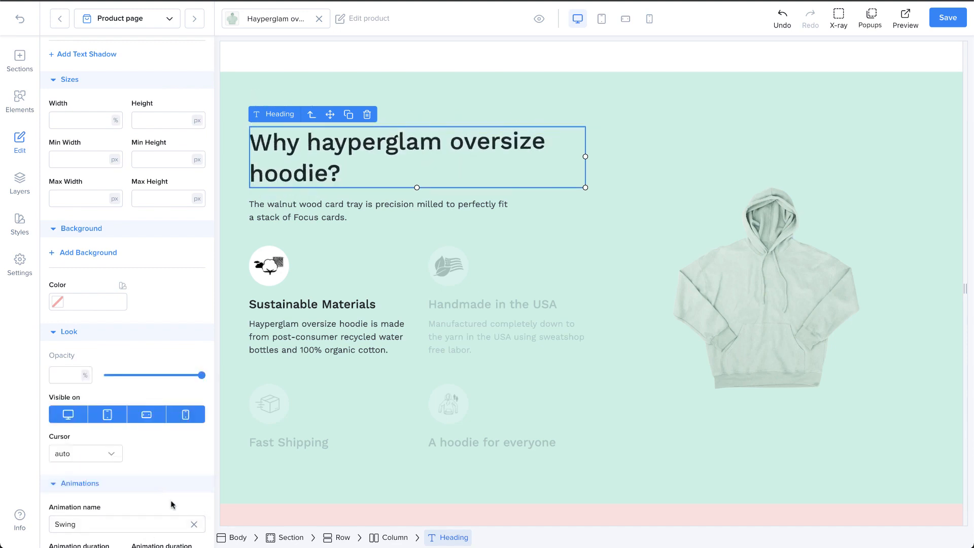
pyautogui.scroll(-1, 171, 507)
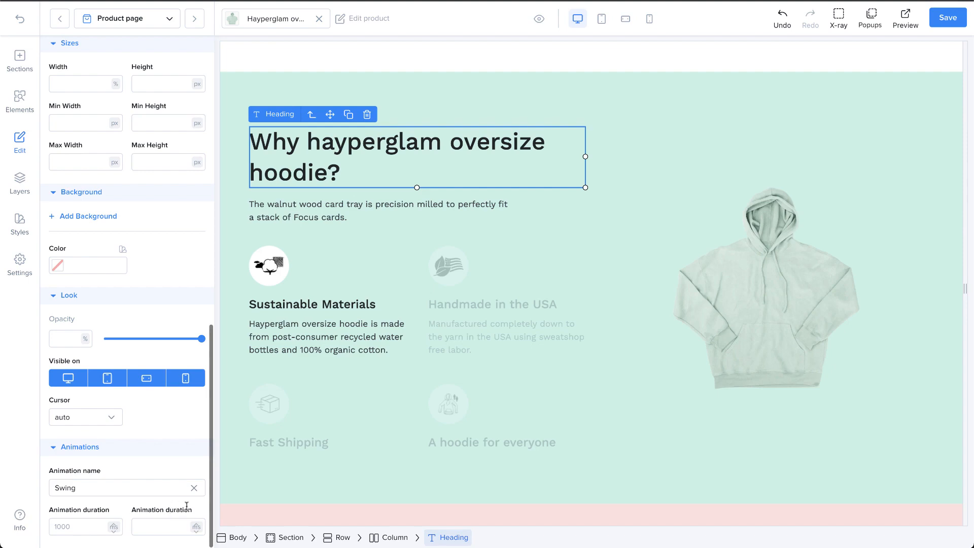